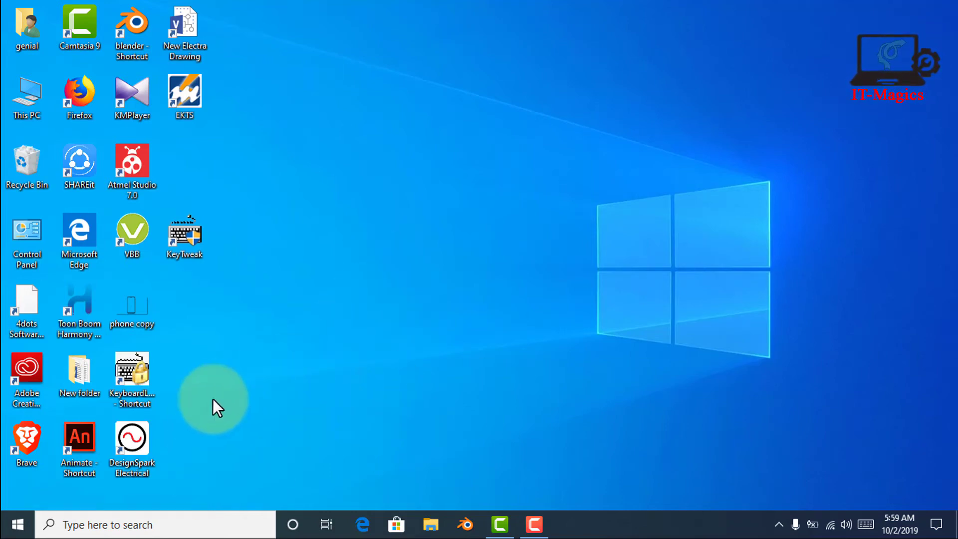
Step: Open Update & Security, review Windows Update's Advanced options, and return to Windows Update
{"action": "left_click", "coordinate": [9, 524]}
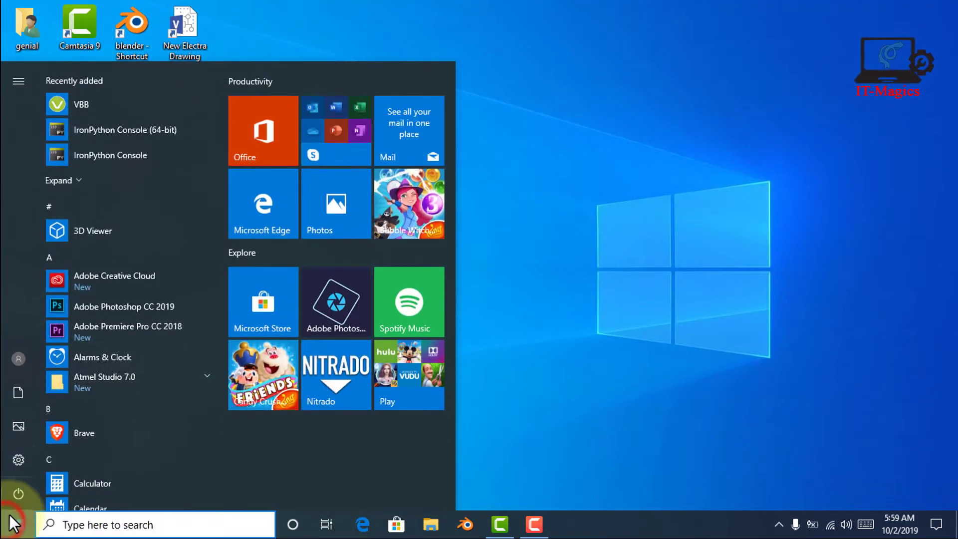
{"action": "left_click", "coordinate": [19, 459]}
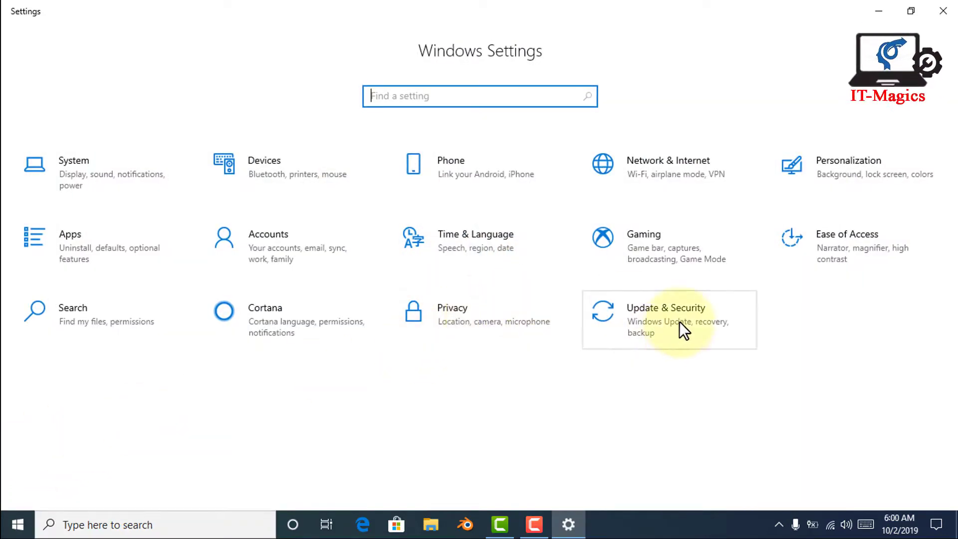
{"action": "left_click", "coordinate": [679, 321]}
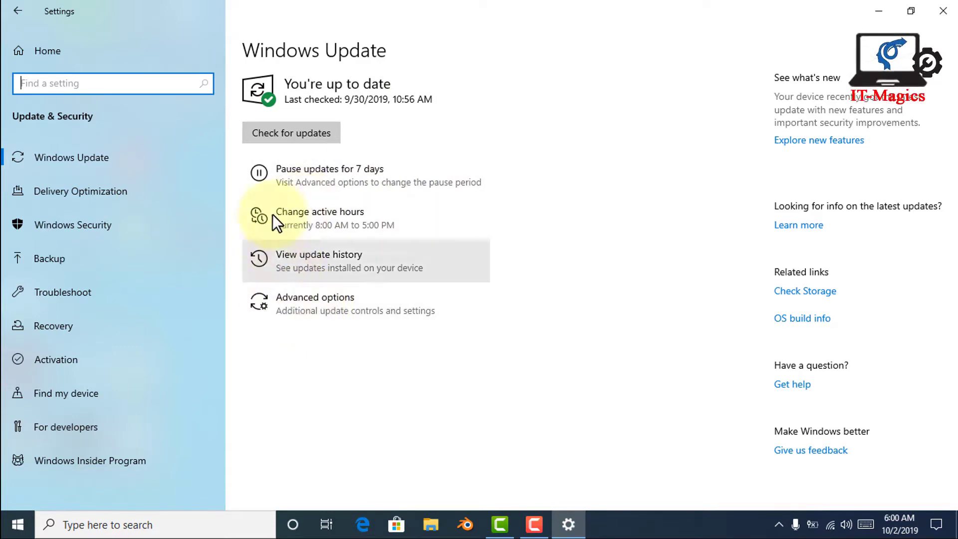
{"action": "left_click", "coordinate": [337, 307]}
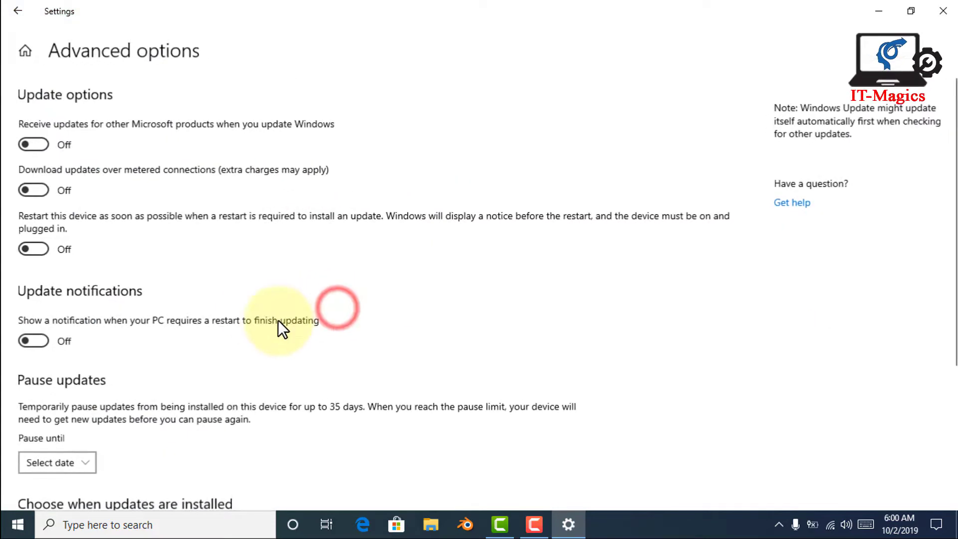
{"action": "scroll", "coordinate": [32, 342], "scroll_direction": "down", "scroll_amount": 3}
{"action": "scroll", "coordinate": [60, 412], "scroll_direction": "down", "scroll_amount": 1}
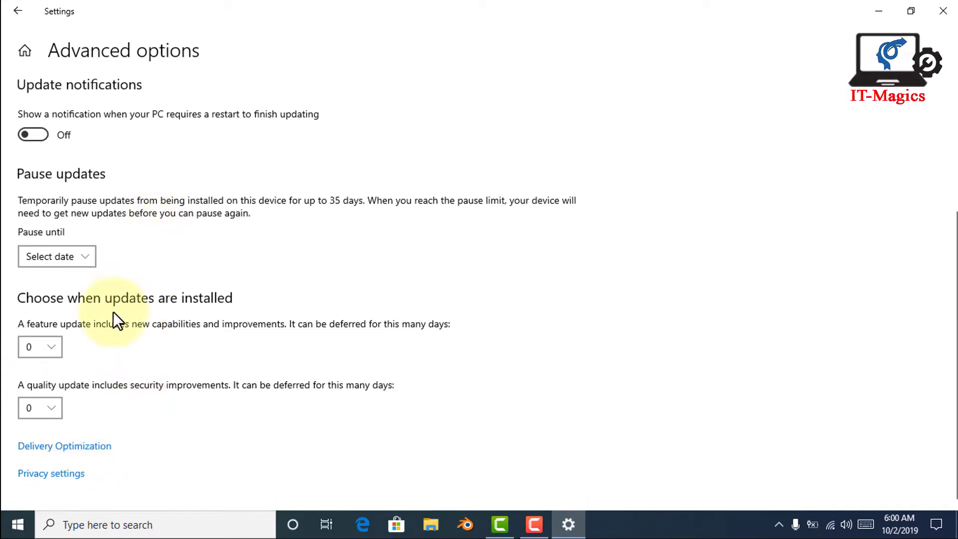
{"action": "scroll", "coordinate": [113, 311], "scroll_direction": "up", "scroll_amount": 1}
{"action": "scroll", "coordinate": [114, 312], "scroll_direction": "up", "scroll_amount": 3}
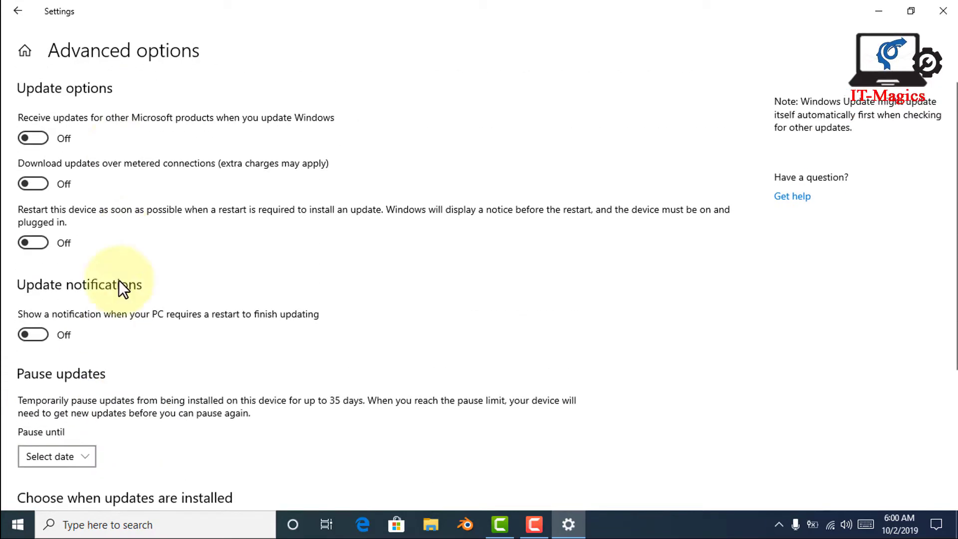
{"action": "left_click", "coordinate": [18, 11]}
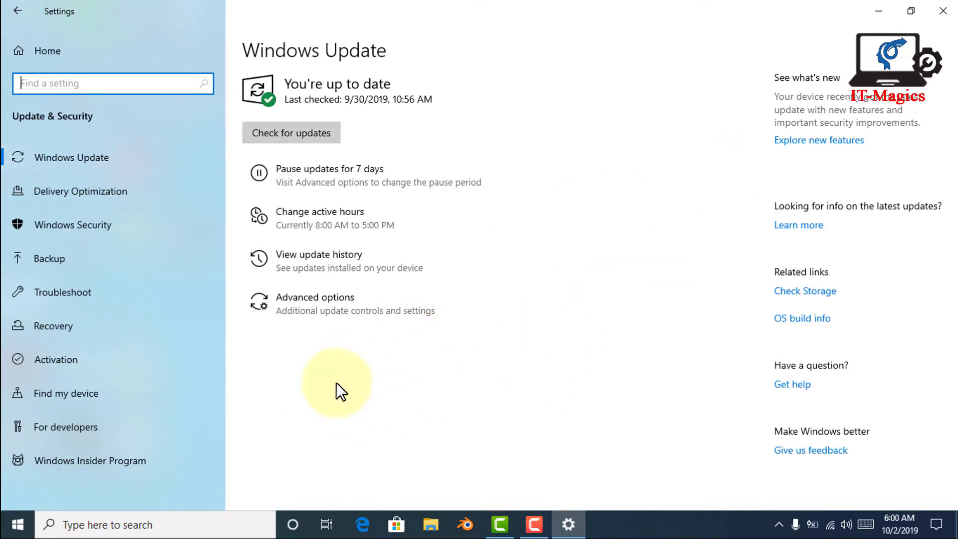
Step: Close Settings and switch the Redmi Wi-Fi's 'Set as metered connection' to On
{"action": "left_click", "coordinate": [950, 13]}
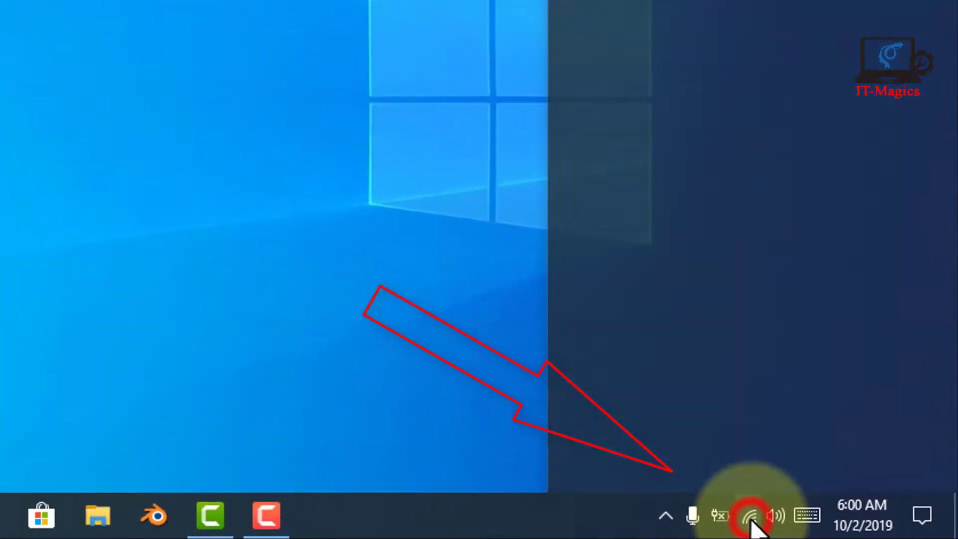
{"action": "left_click", "coordinate": [711, 514]}
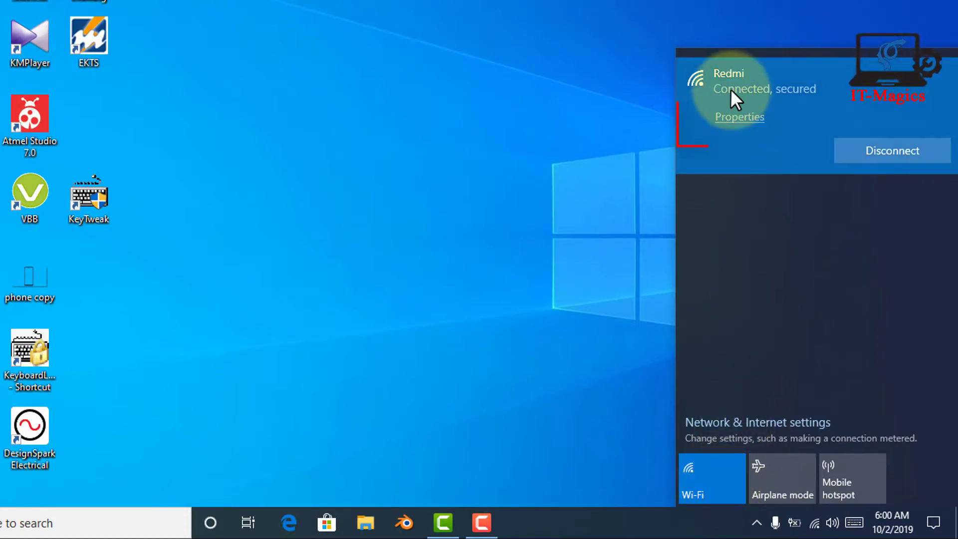
{"action": "left_click", "coordinate": [740, 119]}
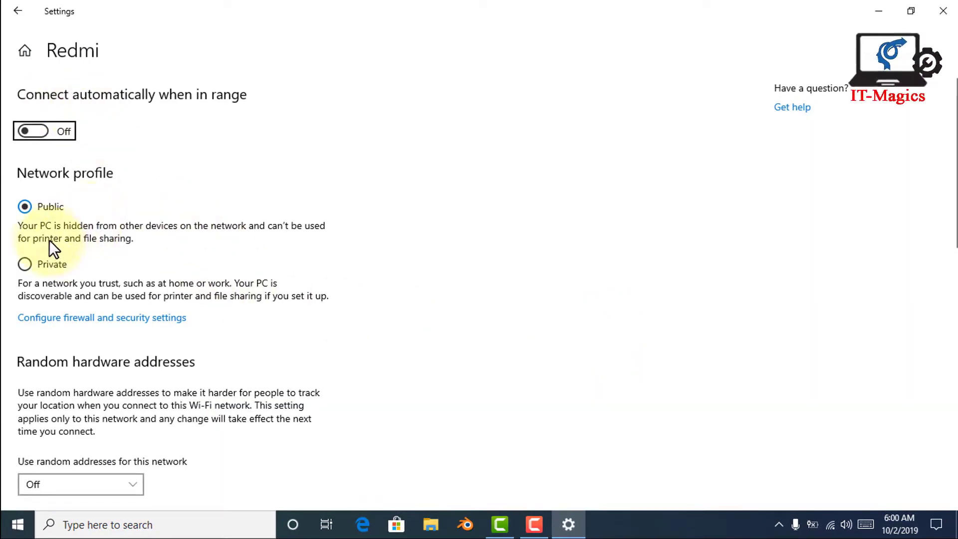
{"action": "scroll", "coordinate": [131, 378], "scroll_direction": "down", "scroll_amount": 2}
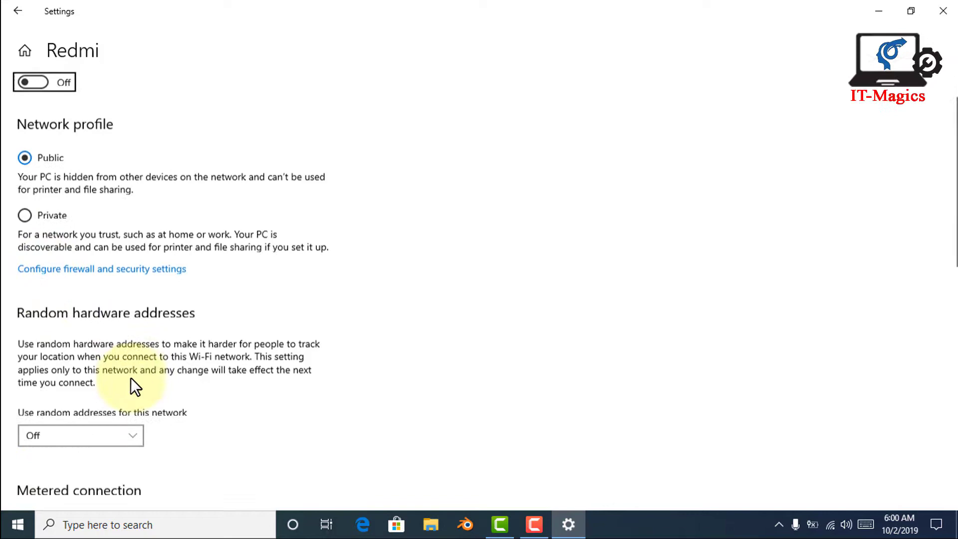
{"action": "scroll", "coordinate": [131, 378], "scroll_direction": "down", "scroll_amount": 2}
{"action": "scroll", "coordinate": [132, 378], "scroll_direction": "down", "scroll_amount": 1}
{"action": "scroll", "coordinate": [132, 364], "scroll_direction": "down", "scroll_amount": 2}
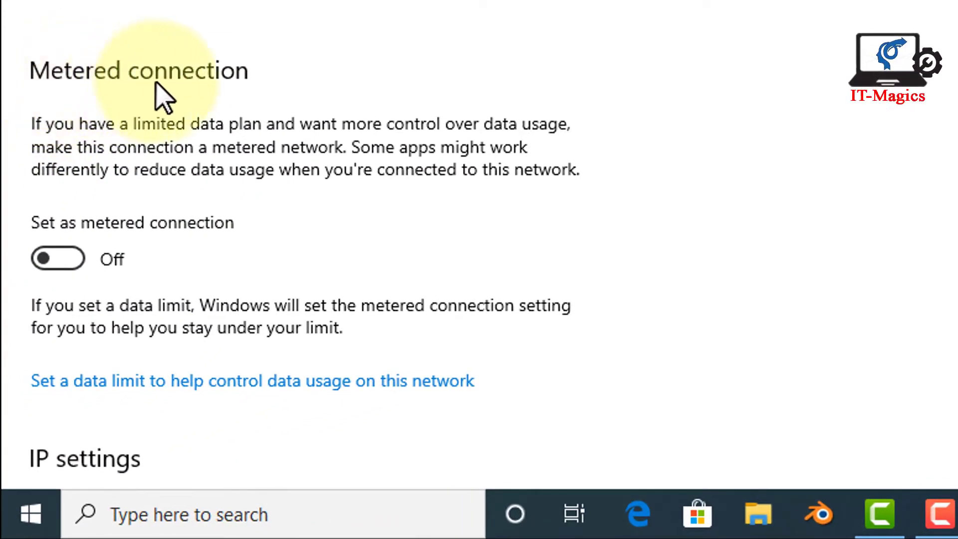
{"action": "left_click", "coordinate": [69, 260]}
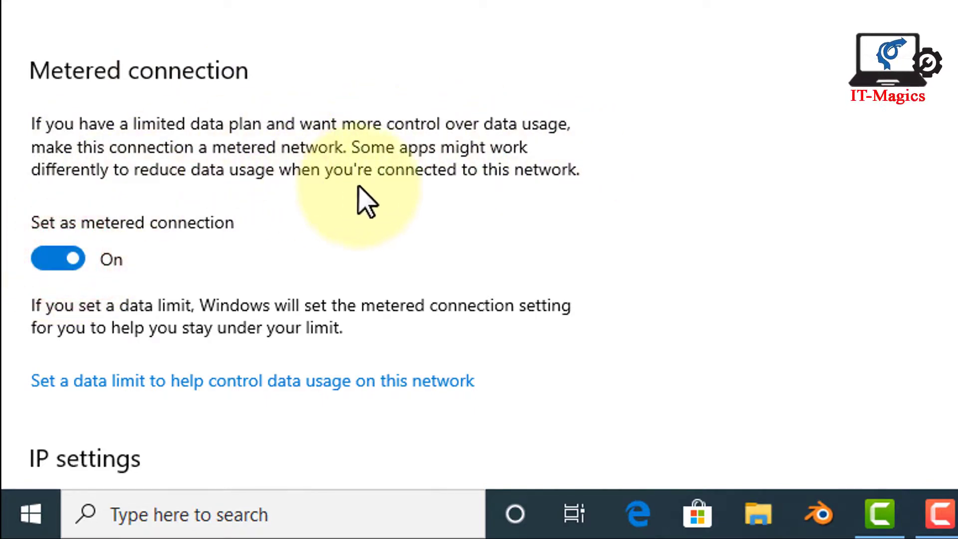
{"action": "scroll", "coordinate": [172, 300], "scroll_direction": "down", "scroll_amount": 2}
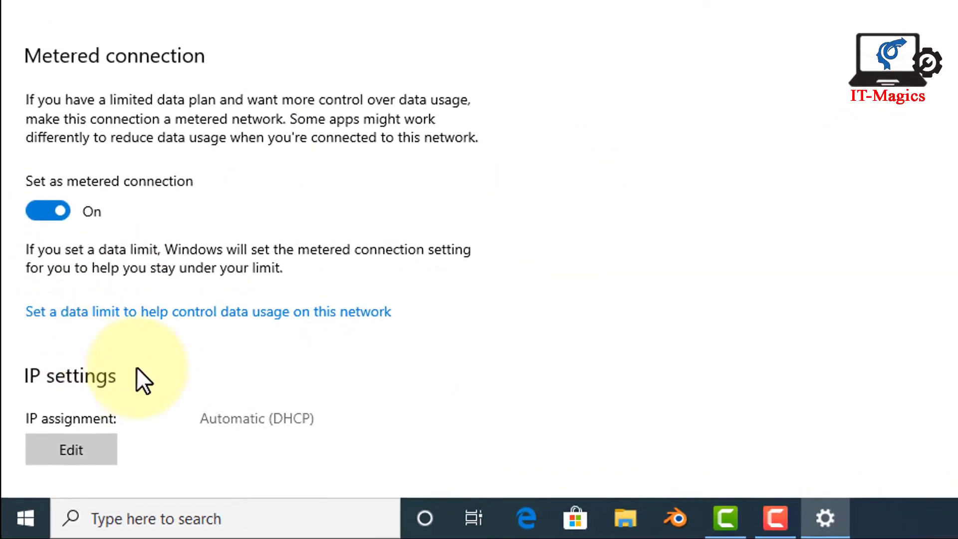
{"action": "scroll", "coordinate": [137, 367], "scroll_direction": "down", "scroll_amount": 2}
{"action": "scroll", "coordinate": [91, 418], "scroll_direction": "down", "scroll_amount": 3}
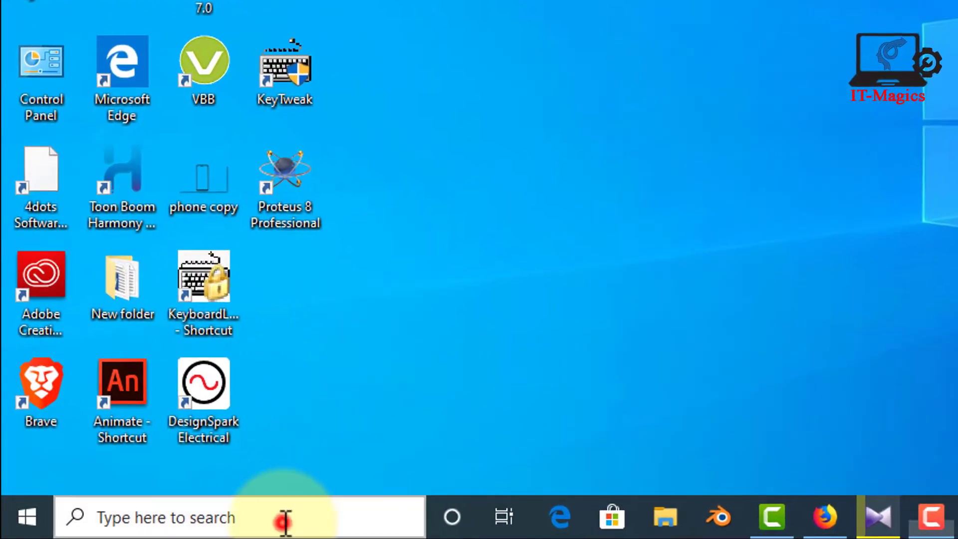
Step: Search for 'services' and launch the Services console
{"action": "left_click", "coordinate": [286, 517]}
{"action": "type", "text": "se"}
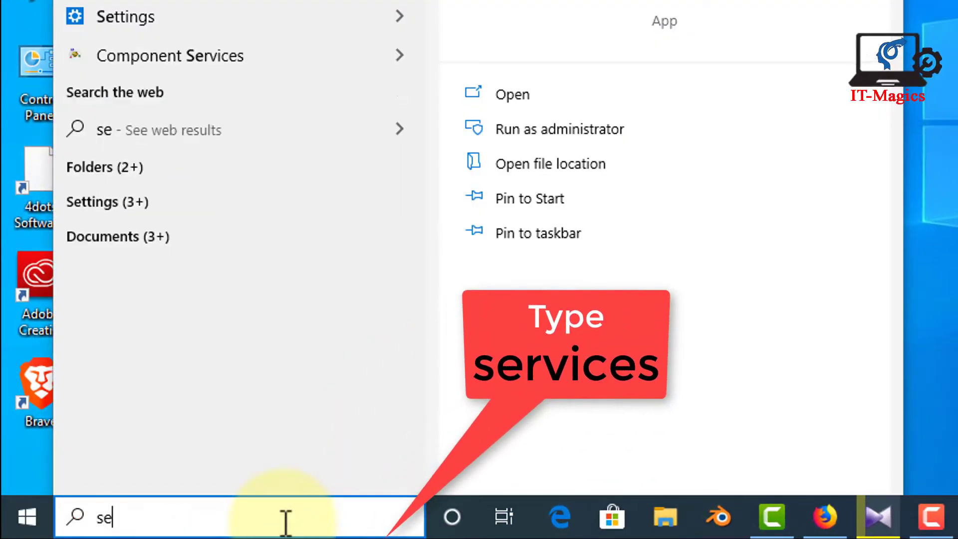
{"action": "type", "text": "rv"}
{"action": "type", "text": "i"}
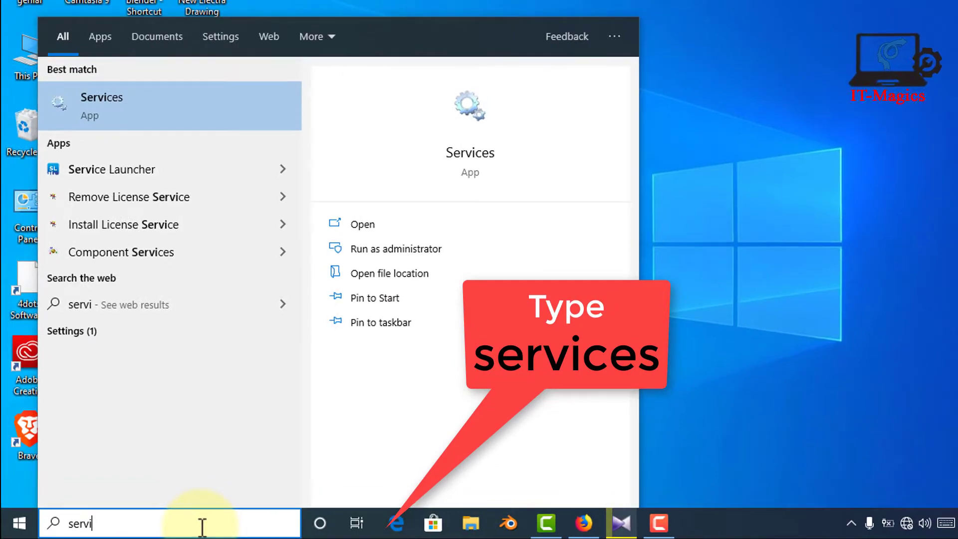
{"action": "type", "text": "ces"}
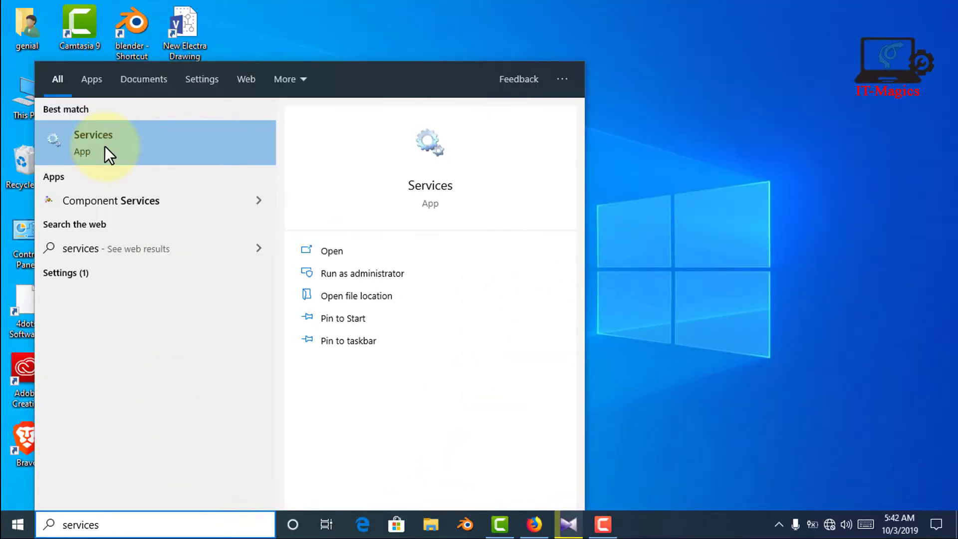
{"action": "left_click", "coordinate": [113, 105]}
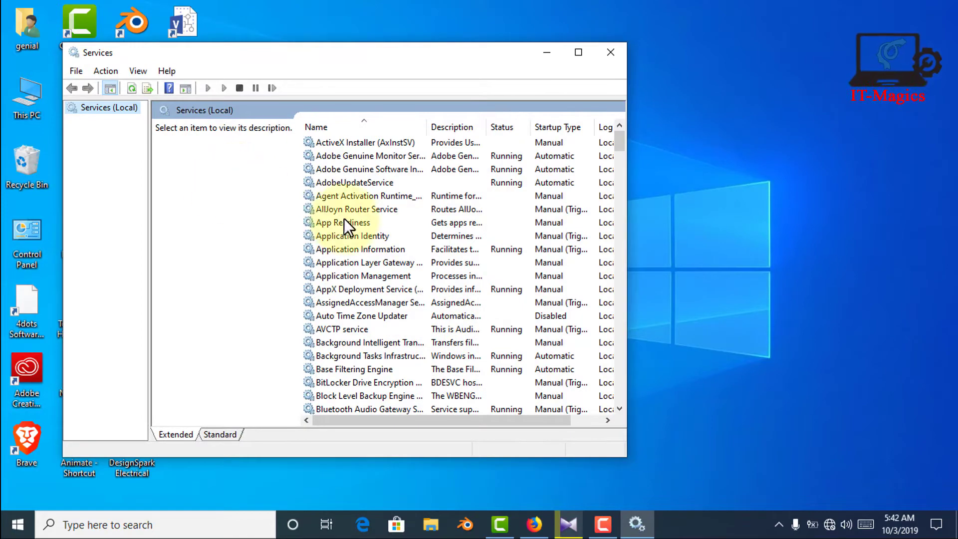
{"action": "scroll", "coordinate": [338, 221], "scroll_direction": "down", "scroll_amount": 4}
{"action": "scroll", "coordinate": [337, 220], "scroll_direction": "down", "scroll_amount": 4}
{"action": "scroll", "coordinate": [337, 220], "scroll_direction": "down", "scroll_amount": 2}
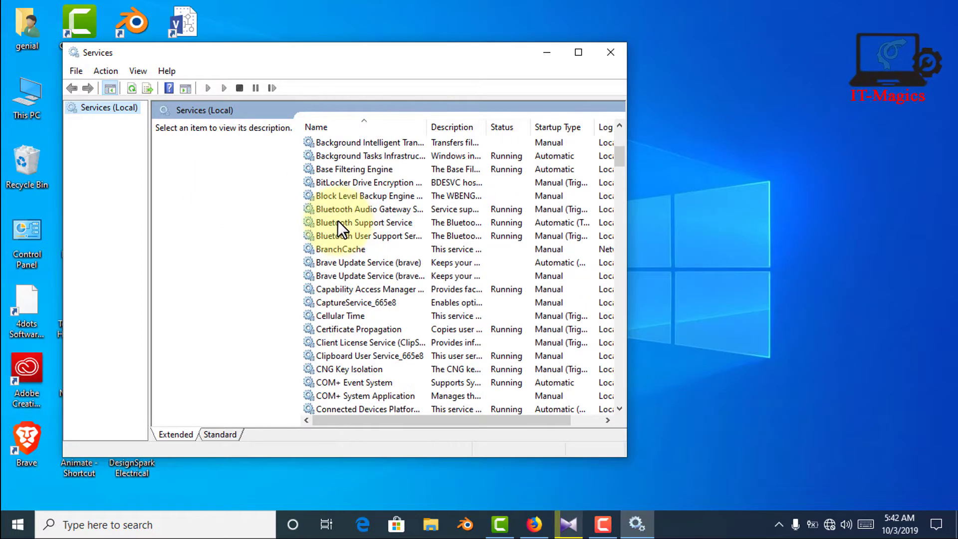
{"action": "scroll", "coordinate": [338, 220], "scroll_direction": "down", "scroll_amount": 3}
{"action": "scroll", "coordinate": [363, 224], "scroll_direction": "down", "scroll_amount": 5}
{"action": "scroll", "coordinate": [362, 224], "scroll_direction": "down", "scroll_amount": 5}
{"action": "scroll", "coordinate": [362, 224], "scroll_direction": "down", "scroll_amount": 5}
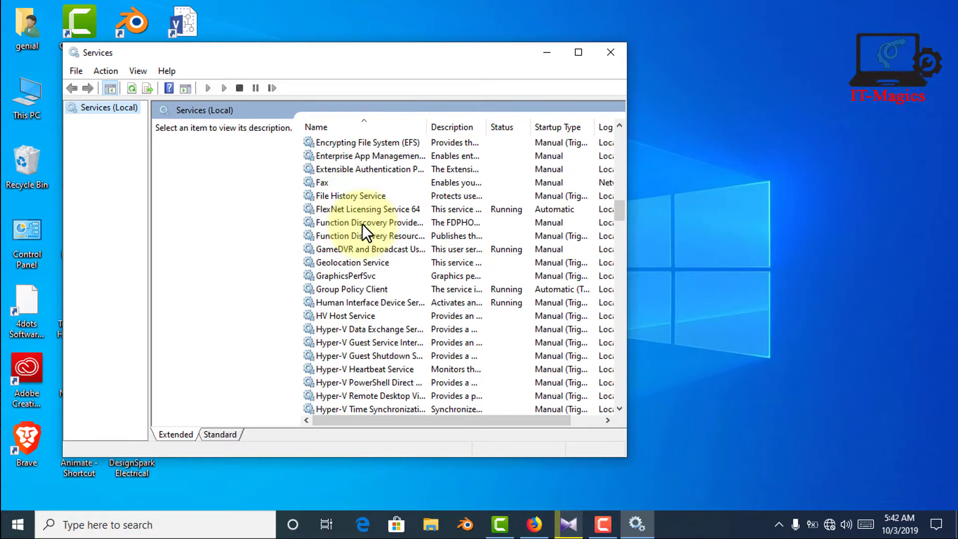
{"action": "scroll", "coordinate": [363, 224], "scroll_direction": "down", "scroll_amount": 5}
{"action": "scroll", "coordinate": [363, 224], "scroll_direction": "down", "scroll_amount": 5}
{"action": "scroll", "coordinate": [363, 224], "scroll_direction": "down", "scroll_amount": 5}
{"action": "scroll", "coordinate": [362, 223], "scroll_direction": "down", "scroll_amount": 5}
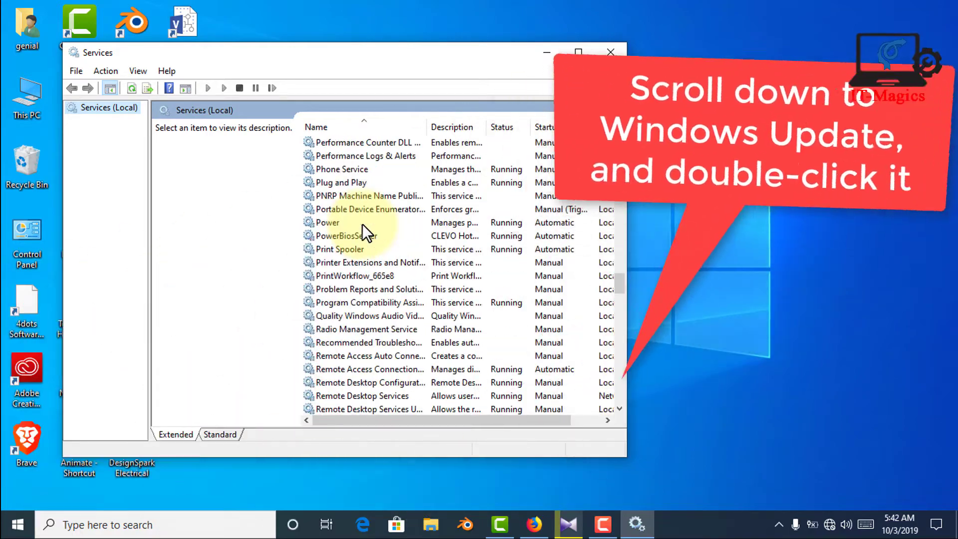
{"action": "scroll", "coordinate": [363, 224], "scroll_direction": "down", "scroll_amount": 4}
{"action": "scroll", "coordinate": [362, 223], "scroll_direction": "down", "scroll_amount": 6}
{"action": "scroll", "coordinate": [362, 224], "scroll_direction": "down", "scroll_amount": 6}
{"action": "scroll", "coordinate": [363, 224], "scroll_direction": "down", "scroll_amount": 5}
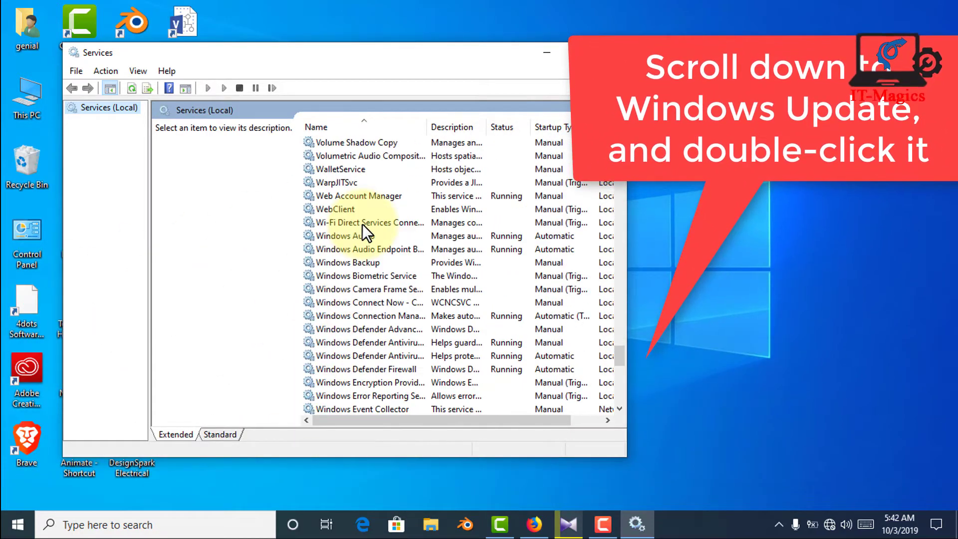
{"action": "scroll", "coordinate": [365, 276], "scroll_direction": "down", "scroll_amount": 5}
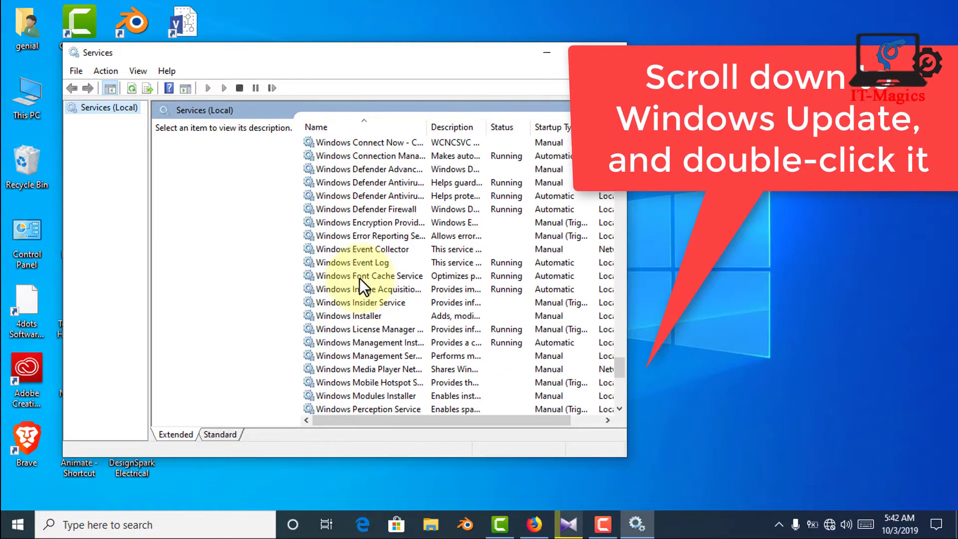
{"action": "scroll", "coordinate": [360, 278], "scroll_direction": "down", "scroll_amount": 5}
{"action": "scroll", "coordinate": [359, 278], "scroll_direction": "down", "scroll_amount": 4}
{"action": "scroll", "coordinate": [359, 278], "scroll_direction": "down", "scroll_amount": 3}
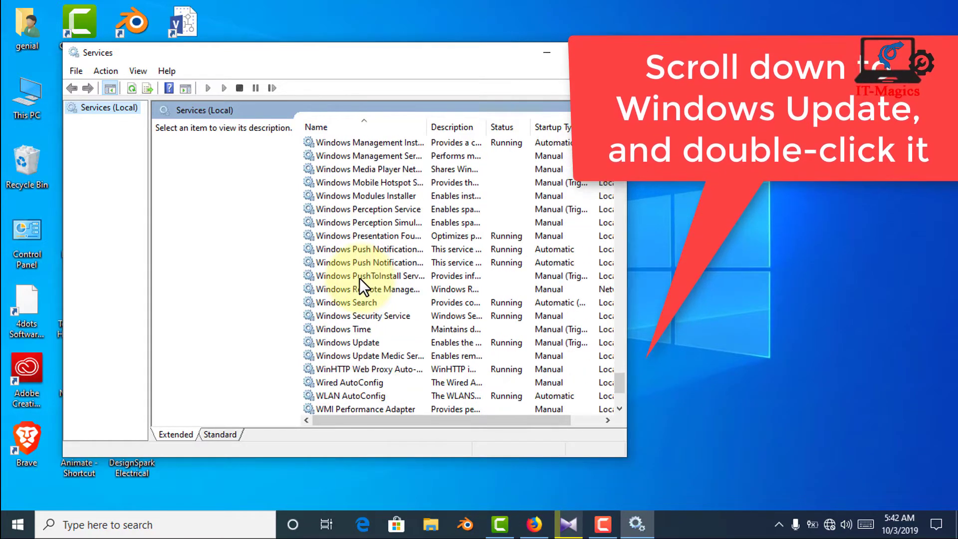
Step: Select the Windows Update service and bring up its context menu
{"action": "left_click", "coordinate": [346, 345]}
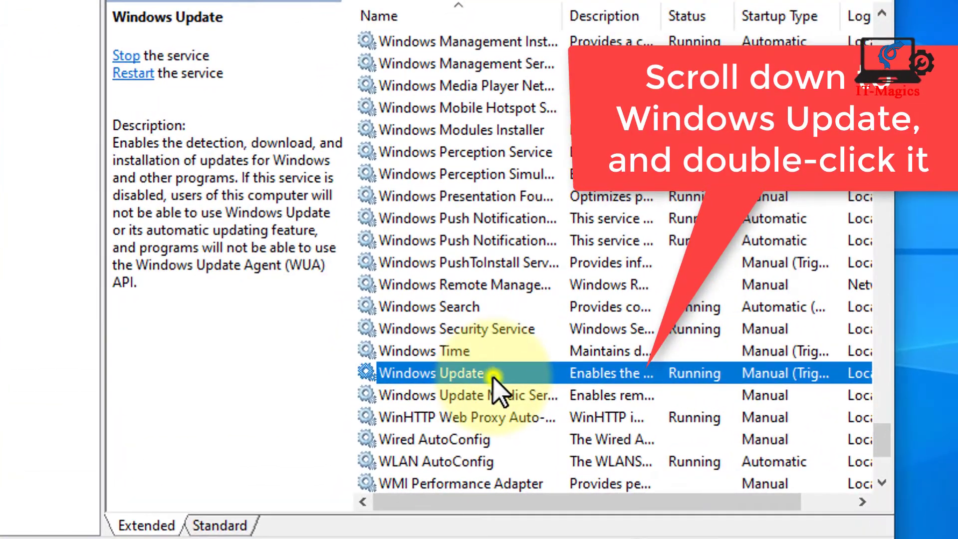
{"action": "right_click", "coordinate": [494, 375]}
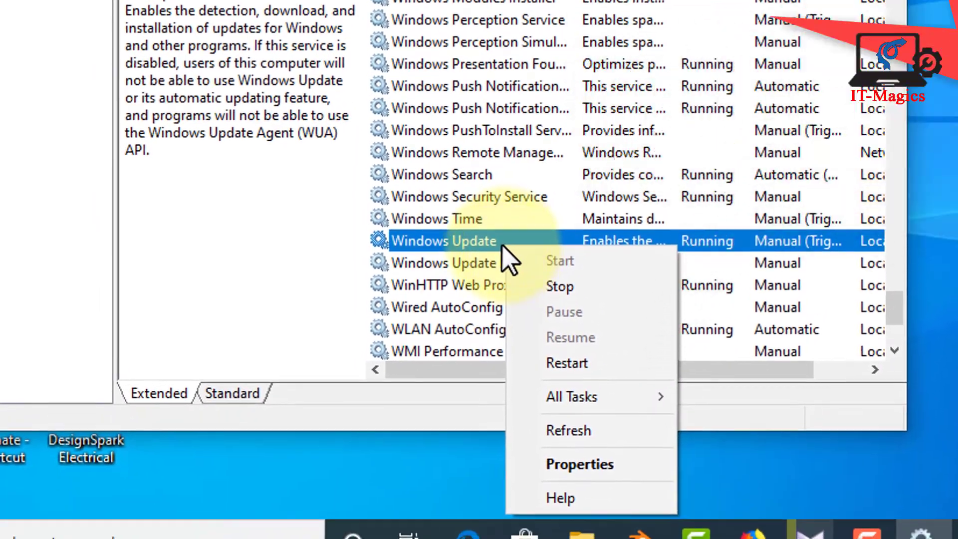
Step: Set Windows Update's startup type to Disabled, apply it, and stop the service
{"action": "left_click", "coordinate": [576, 465]}
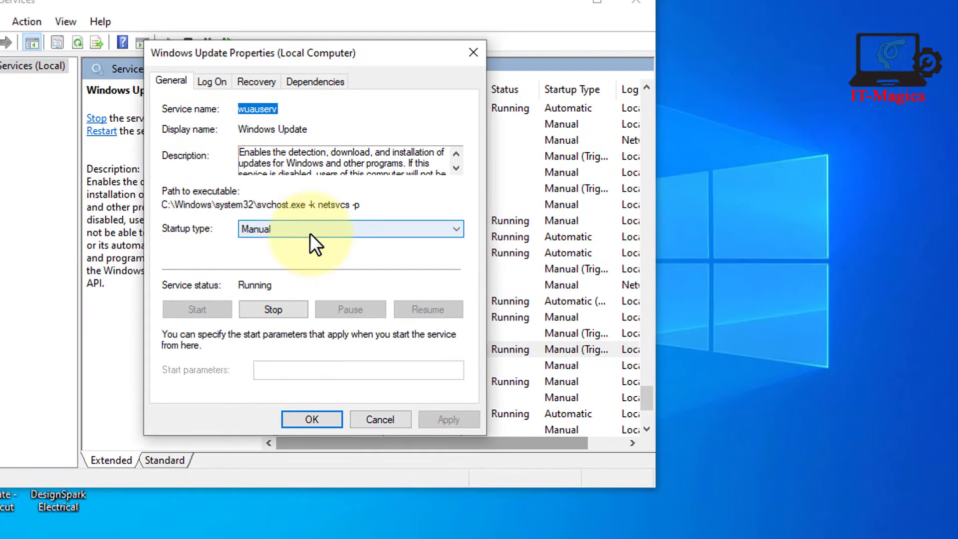
{"action": "left_click", "coordinate": [310, 230]}
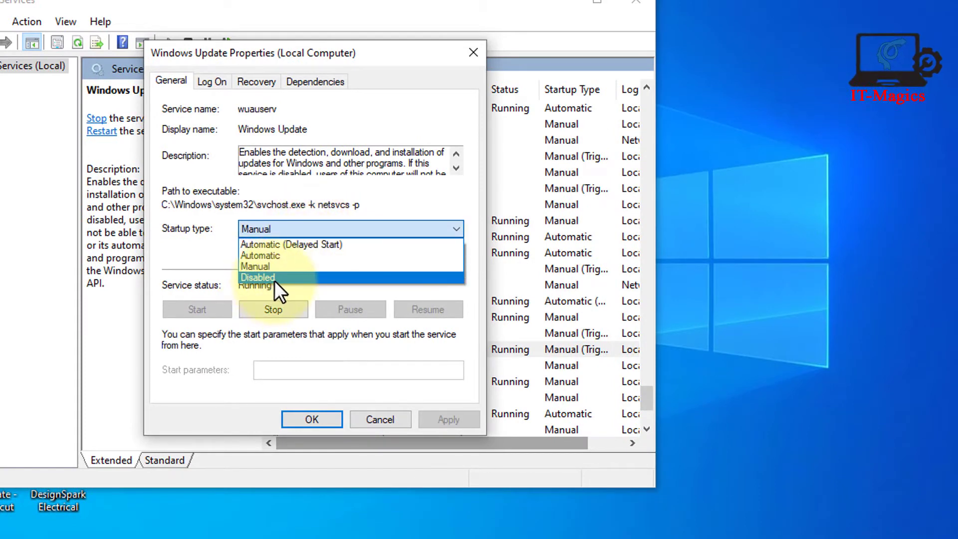
{"action": "left_click", "coordinate": [286, 276]}
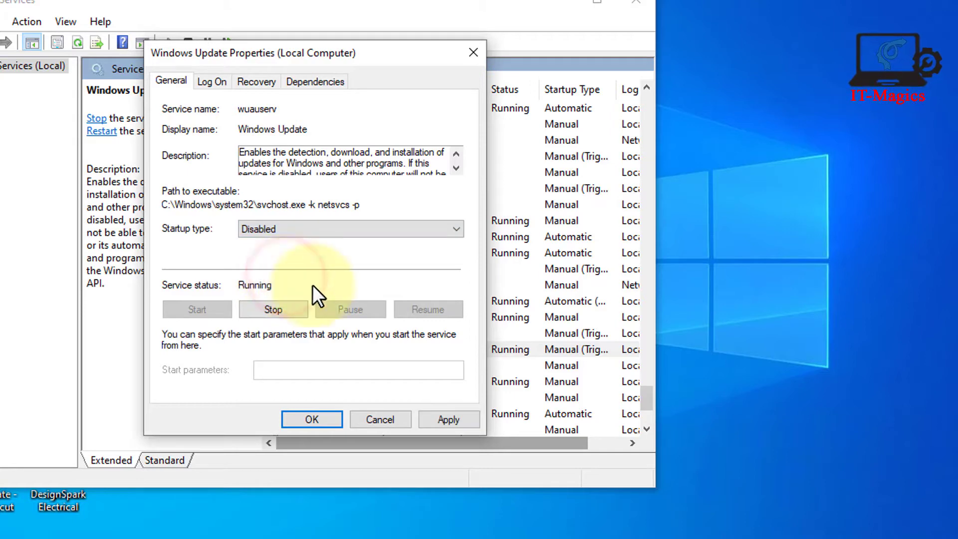
{"action": "left_click", "coordinate": [441, 420]}
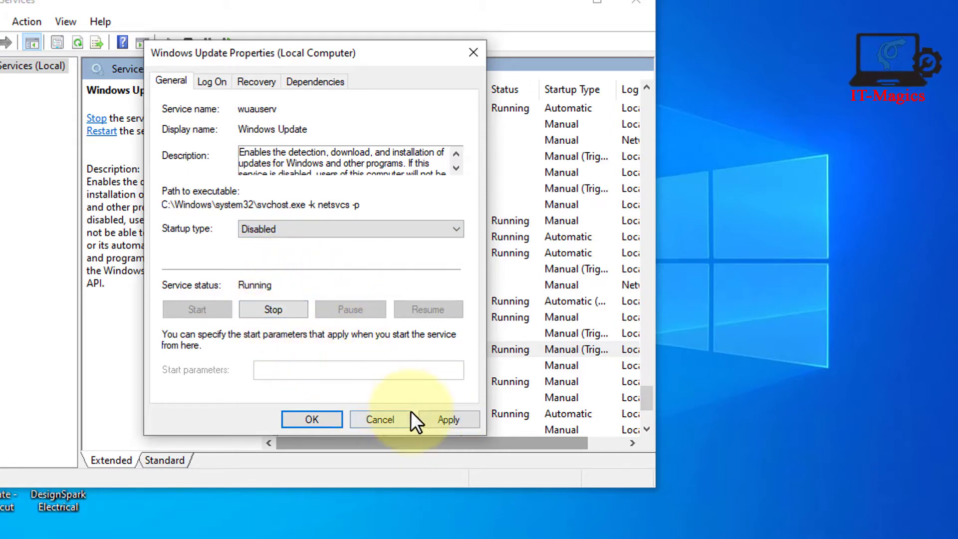
{"action": "left_click", "coordinate": [449, 420]}
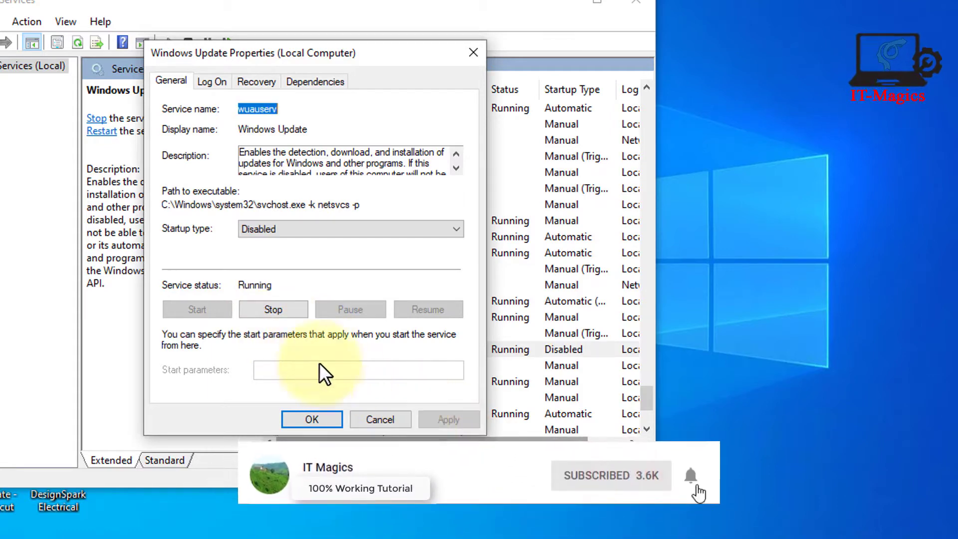
{"action": "left_click", "coordinate": [272, 311]}
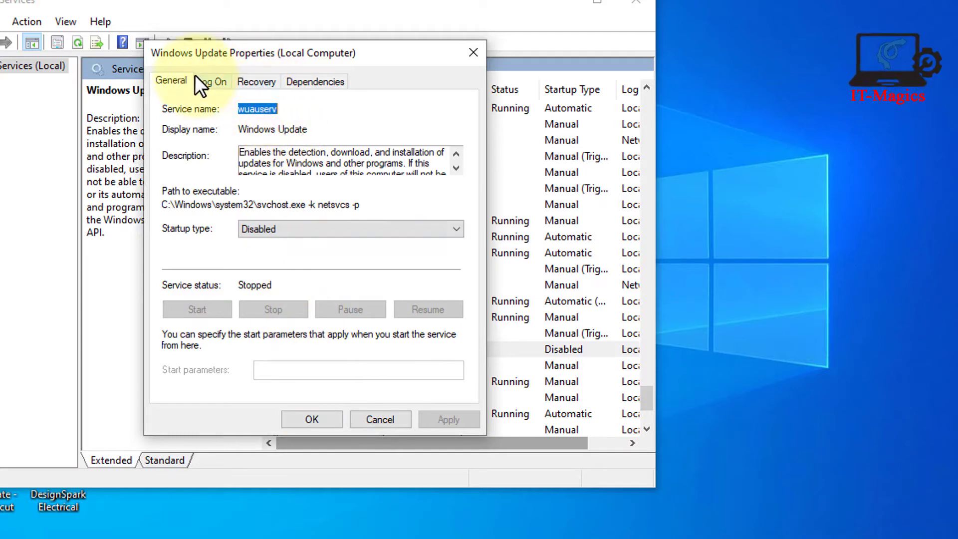
Step: Set Windows Update recovery to reset fail count after 0 days and restart after 0 minutes
{"action": "left_click", "coordinate": [220, 83]}
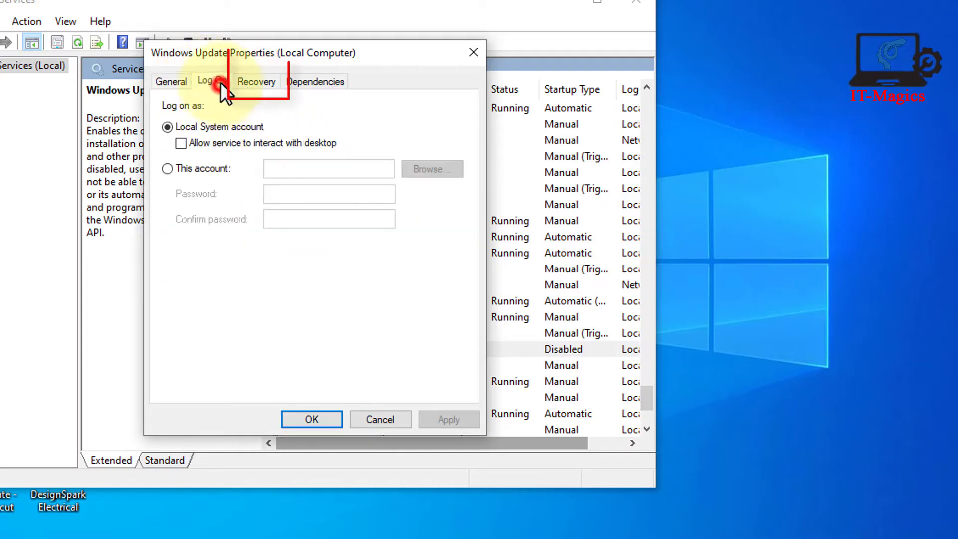
{"action": "left_click", "coordinate": [256, 82]}
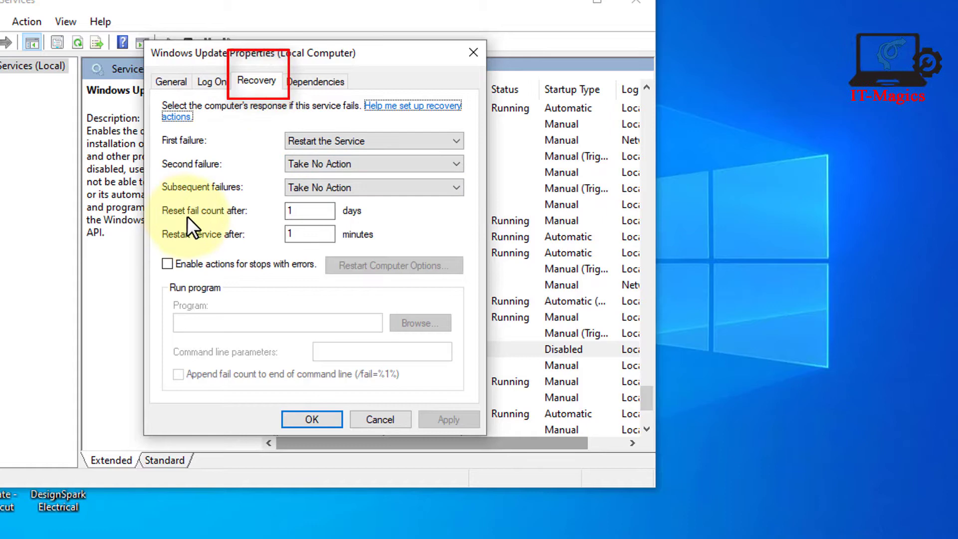
{"action": "left_click", "coordinate": [308, 213]}
{"action": "type", "text": "0"}
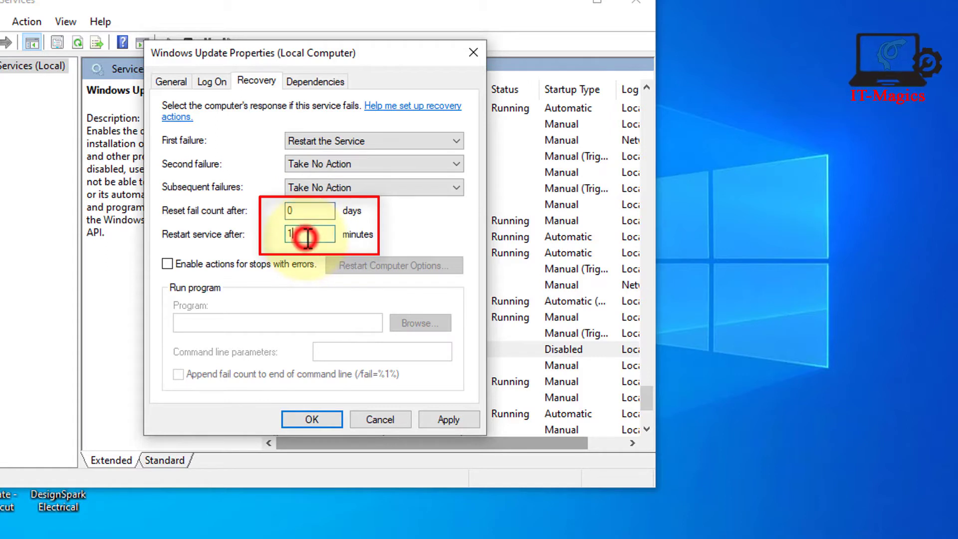
{"action": "key", "text": "BackSpace"}
{"action": "type", "text": "0"}
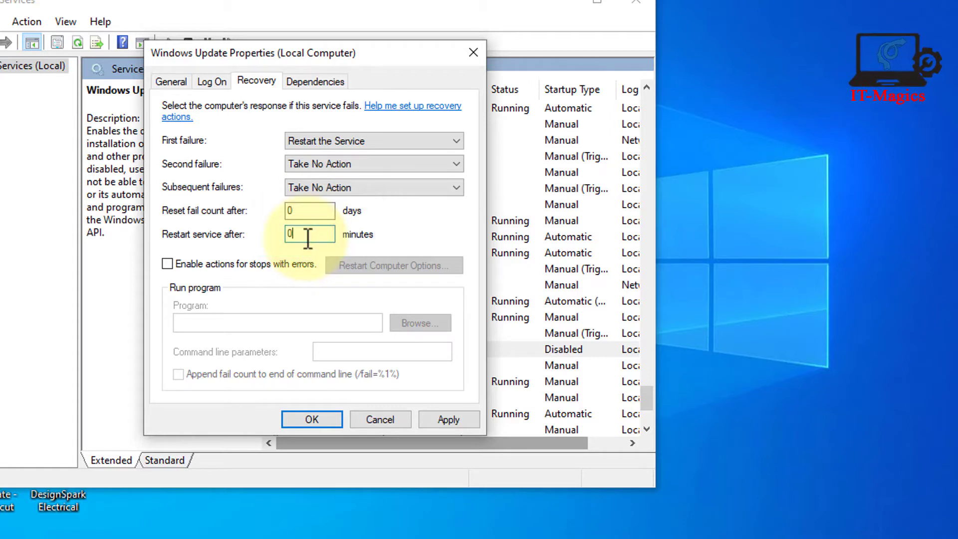
{"action": "left_click", "coordinate": [447, 418]}
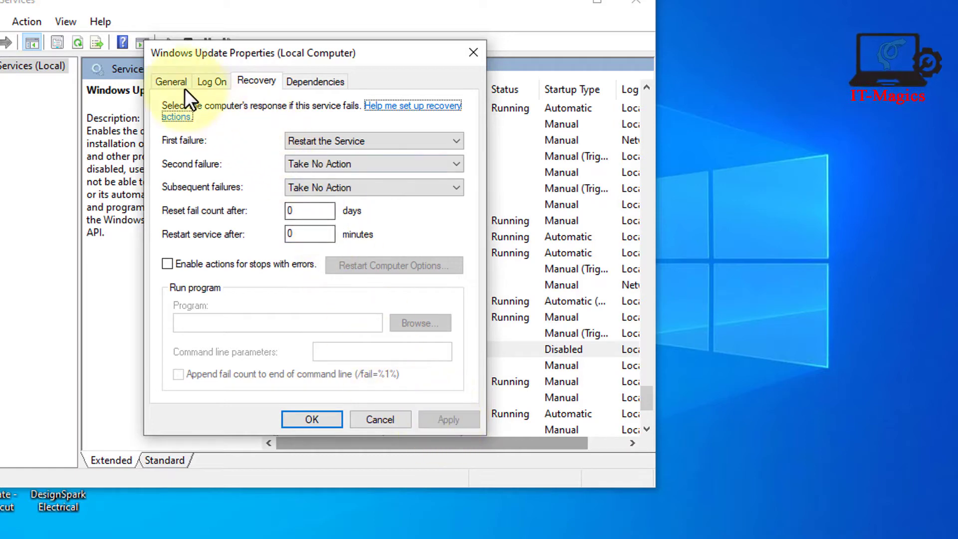
{"action": "left_click", "coordinate": [172, 81]}
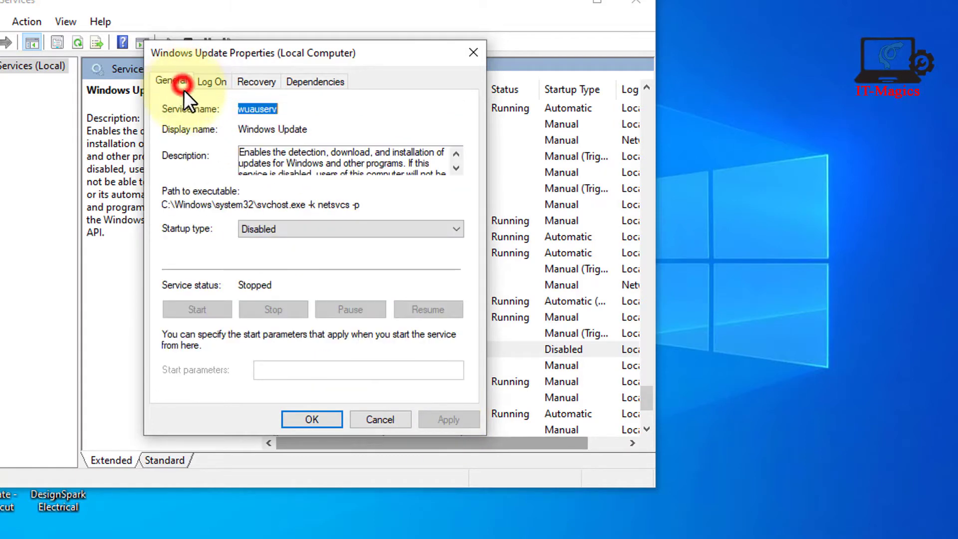
{"action": "left_click", "coordinate": [325, 418]}
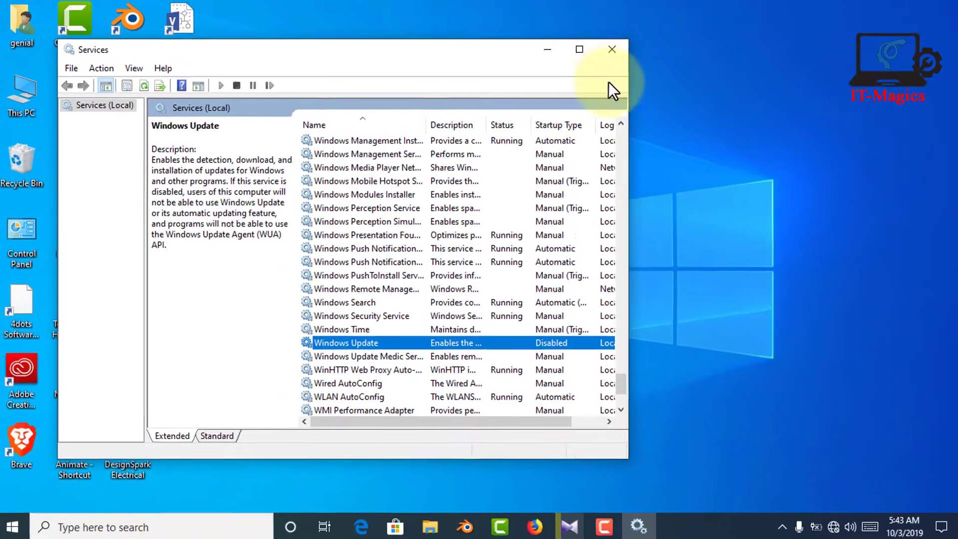
Step: Close the Services console, leaving the desktop showing
{"action": "left_click", "coordinate": [612, 49]}
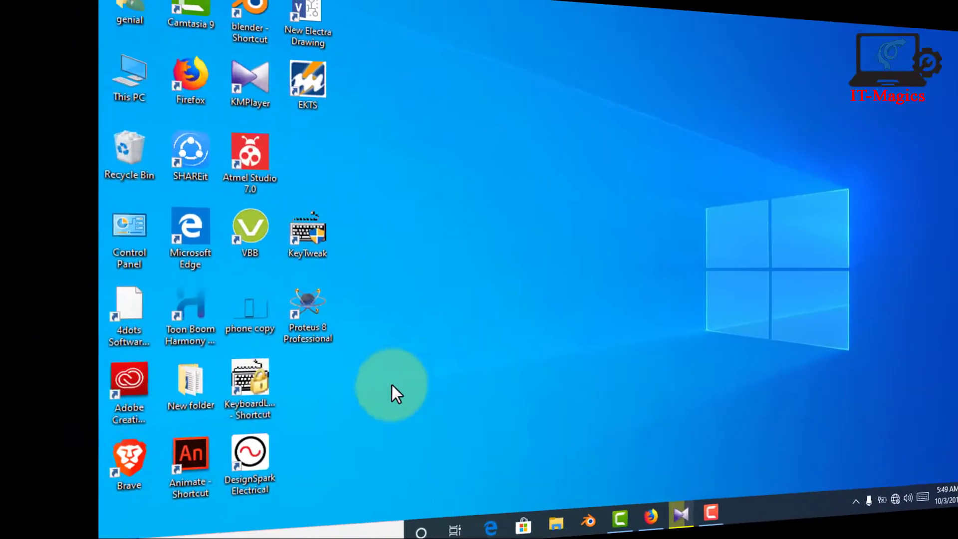
Step: Search for 'regis' and launch Registry Editor
{"action": "left_click", "coordinate": [128, 524]}
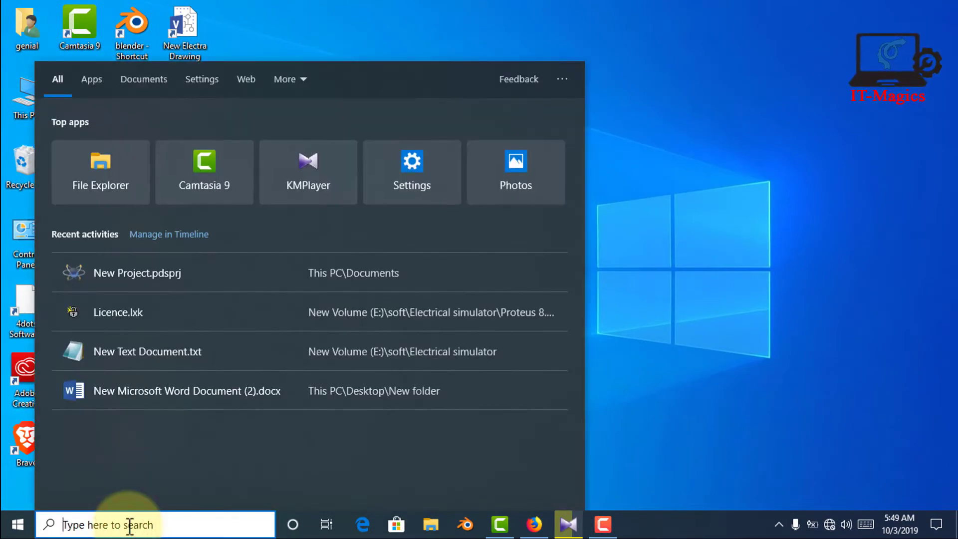
{"action": "type", "text": "re"}
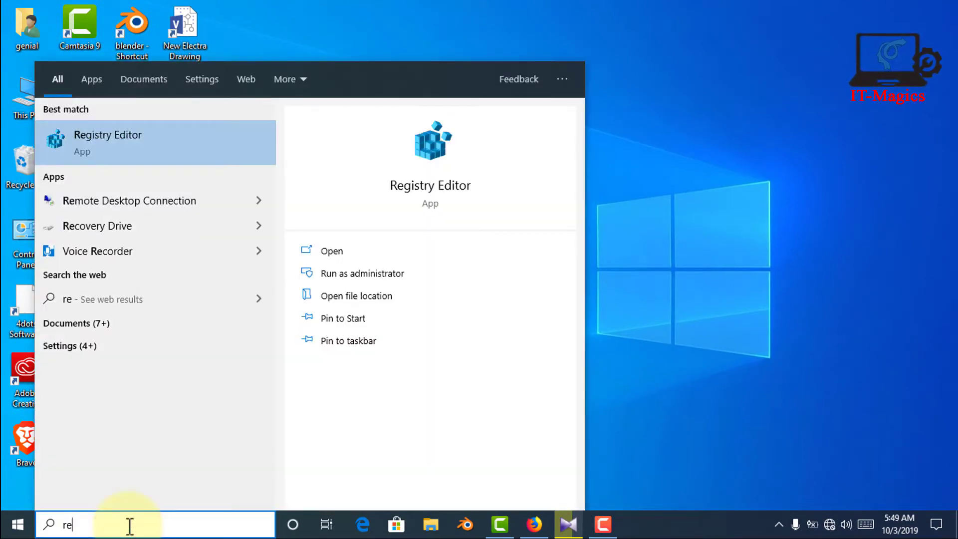
{"action": "type", "text": "gis"}
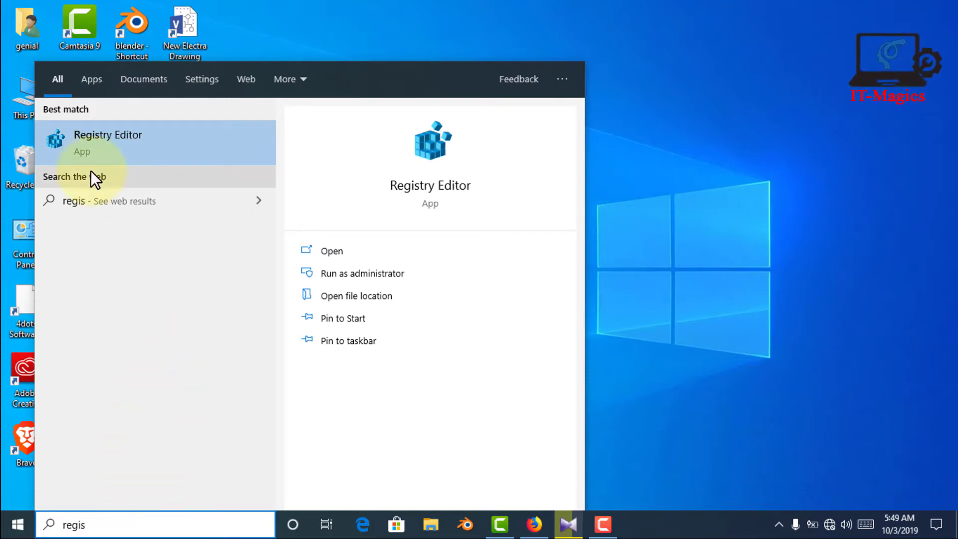
{"action": "left_click", "coordinate": [126, 148]}
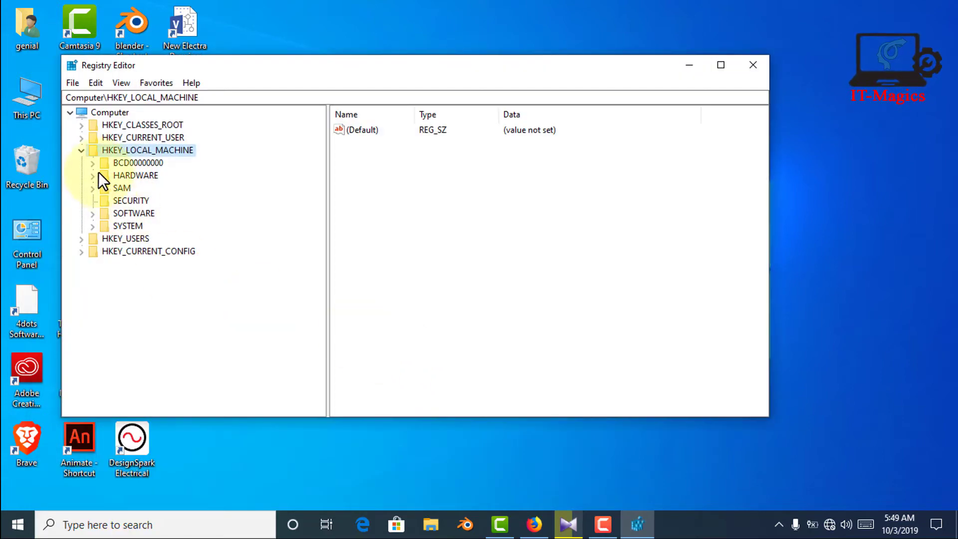
Step: Expand HKEY_LOCAL_MACHINE\SOFTWARE\Policies\Microsoft in the registry tree
{"action": "left_click", "coordinate": [81, 151]}
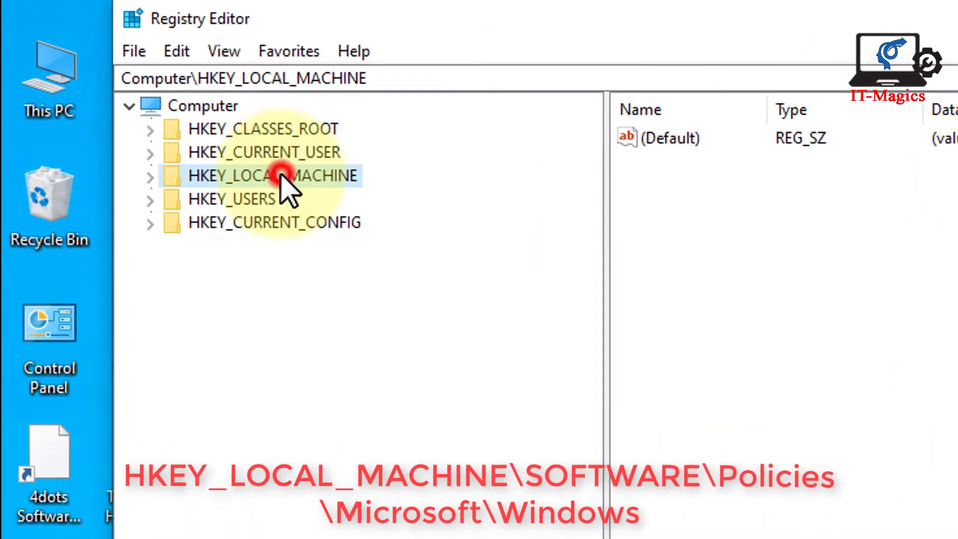
{"action": "left_click", "coordinate": [150, 177]}
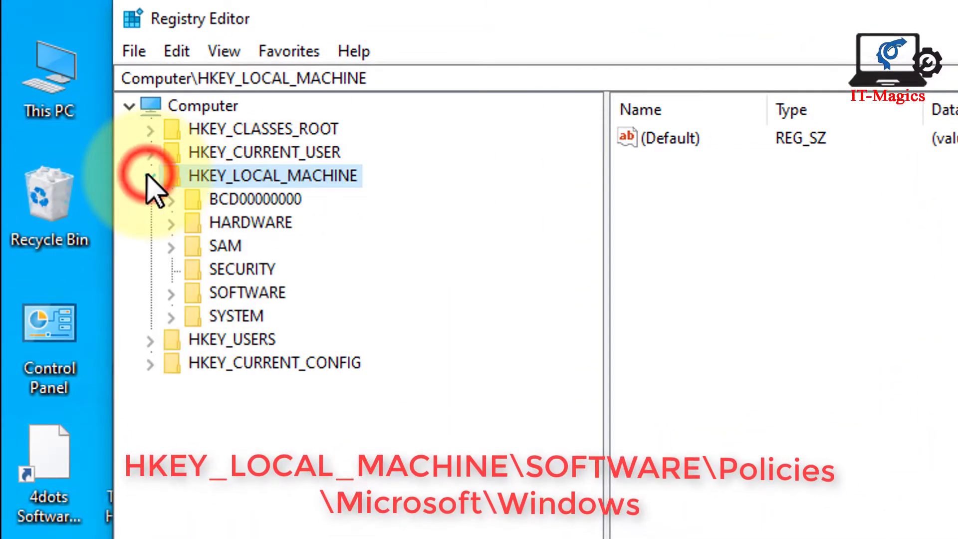
{"action": "left_click", "coordinate": [247, 293]}
{"action": "left_click", "coordinate": [171, 293]}
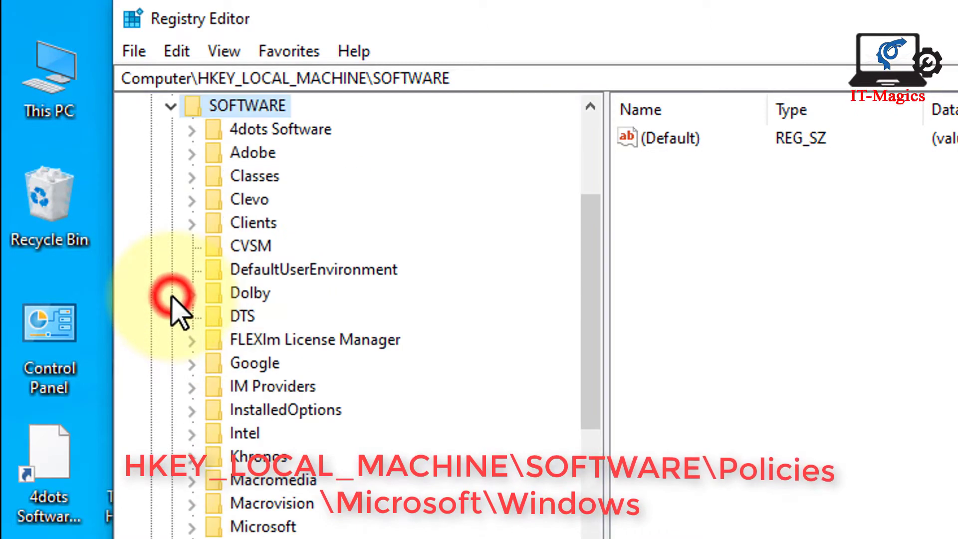
{"action": "scroll", "coordinate": [328, 345], "scroll_direction": "down", "scroll_amount": 6}
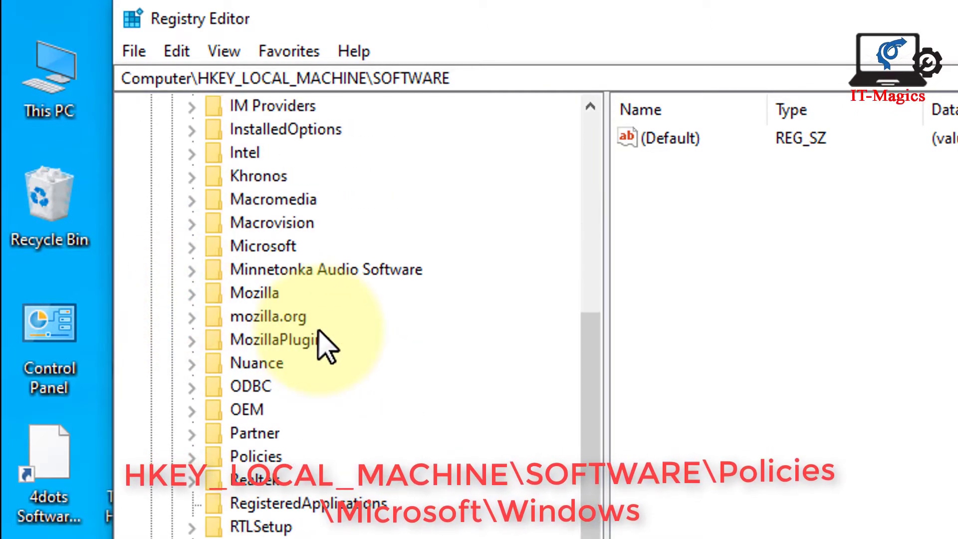
{"action": "scroll", "coordinate": [315, 382], "scroll_direction": "down", "scroll_amount": 1}
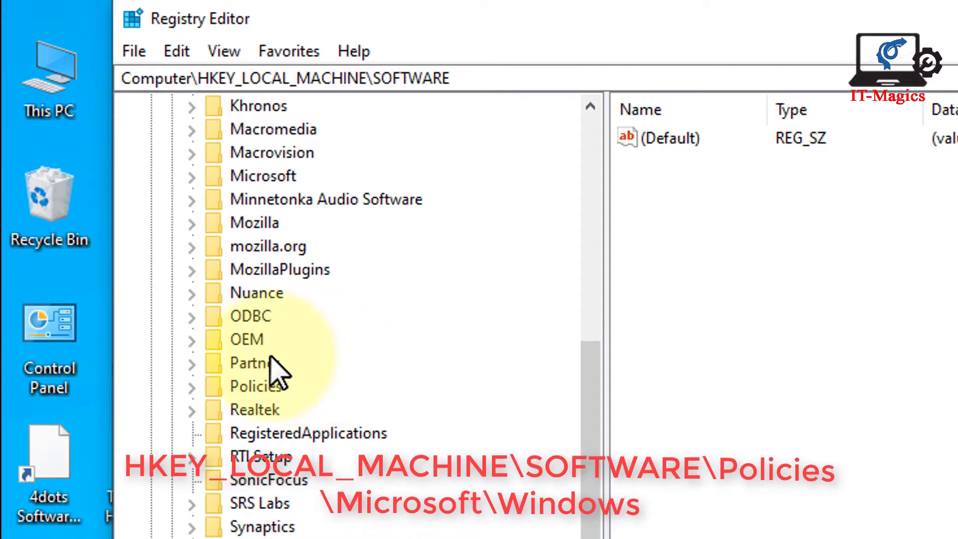
{"action": "scroll", "coordinate": [278, 371], "scroll_direction": "down", "scroll_amount": 1}
{"action": "scroll", "coordinate": [279, 370], "scroll_direction": "down", "scroll_amount": 1}
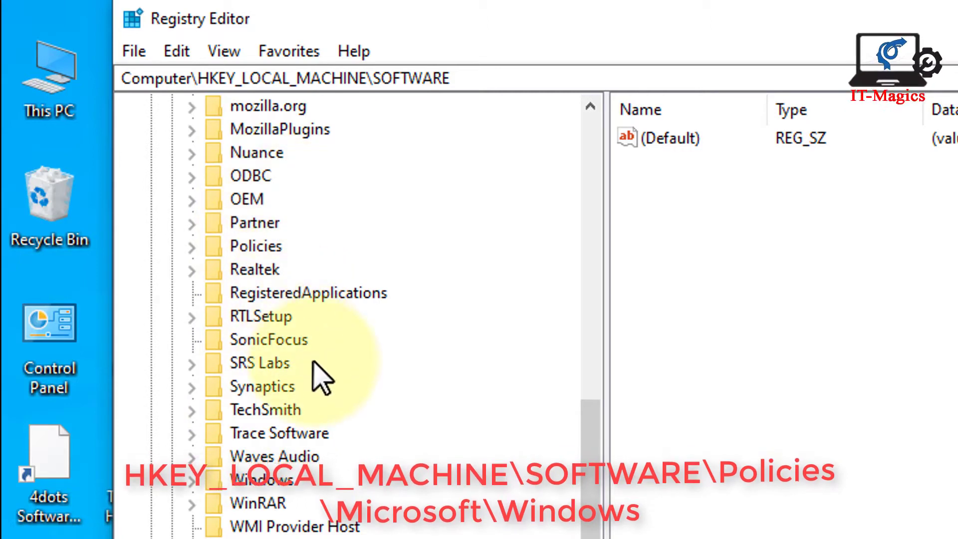
{"action": "scroll", "coordinate": [296, 346], "scroll_direction": "up", "scroll_amount": 1}
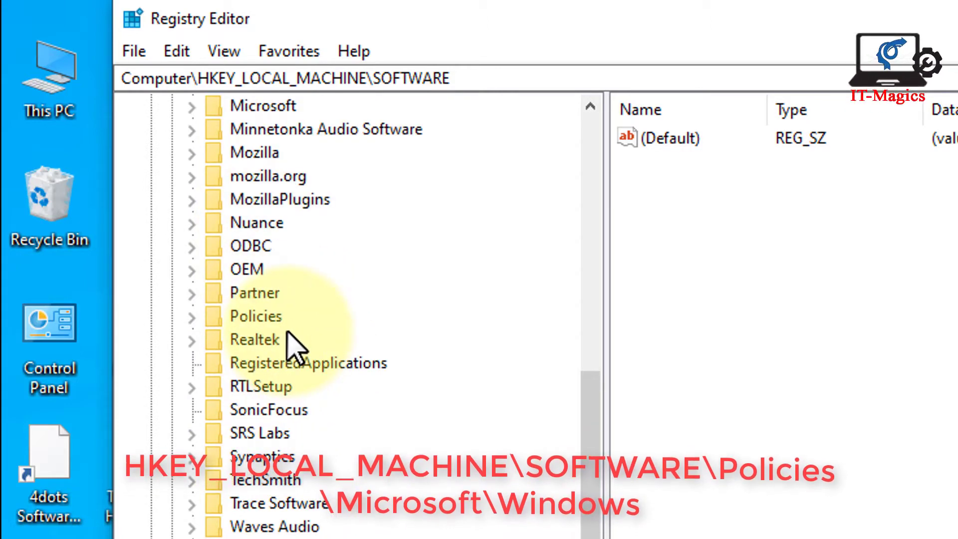
{"action": "scroll", "coordinate": [295, 347], "scroll_direction": "up", "scroll_amount": 1}
{"action": "scroll", "coordinate": [296, 346], "scroll_direction": "up", "scroll_amount": 1}
{"action": "scroll", "coordinate": [296, 346], "scroll_direction": "up", "scroll_amount": 1}
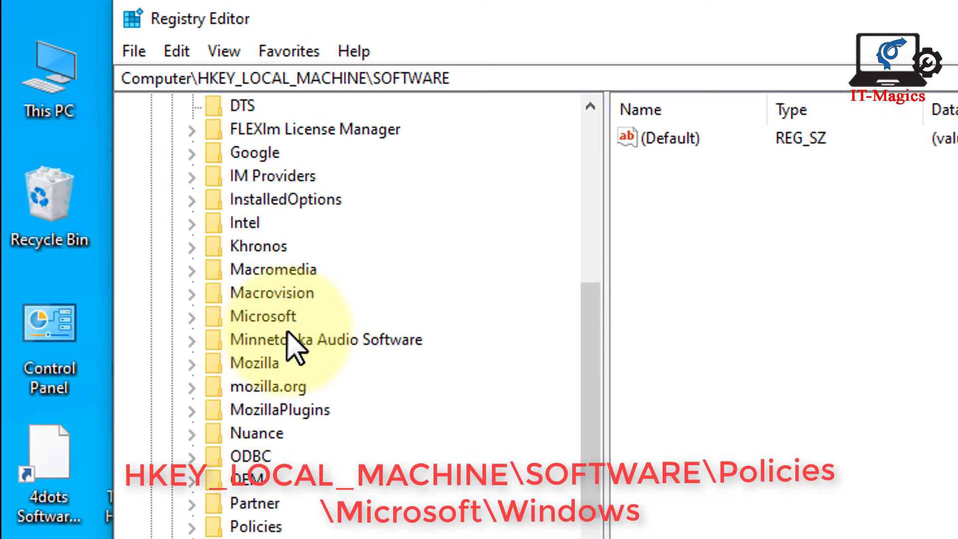
{"action": "scroll", "coordinate": [296, 345], "scroll_direction": "down", "scroll_amount": 1}
{"action": "scroll", "coordinate": [296, 347], "scroll_direction": "down", "scroll_amount": 1}
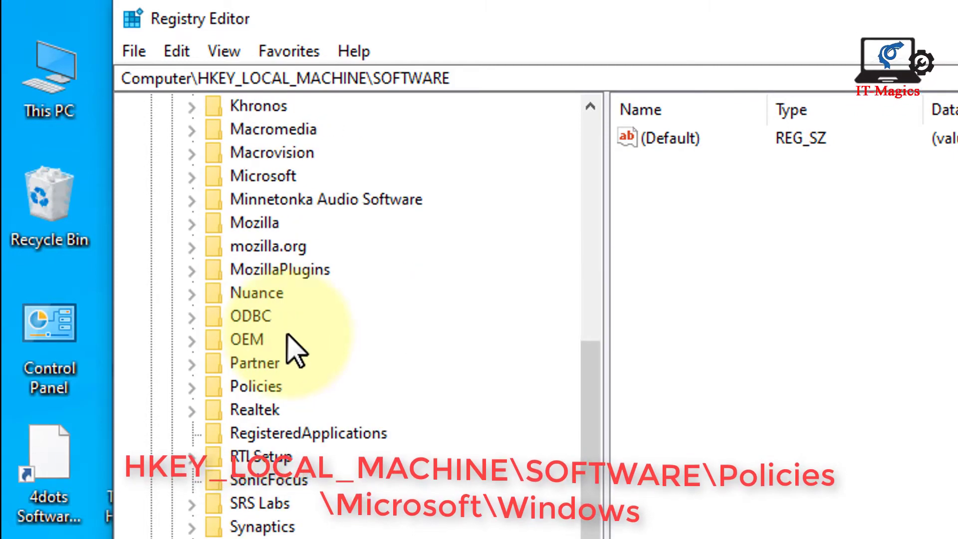
{"action": "left_click", "coordinate": [256, 387]}
{"action": "left_click", "coordinate": [192, 387]}
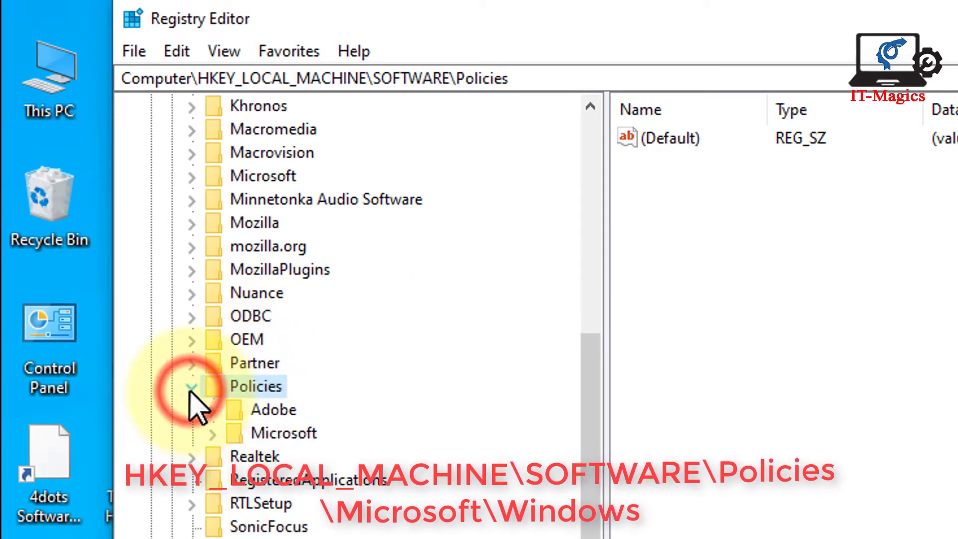
{"action": "left_click", "coordinate": [283, 435]}
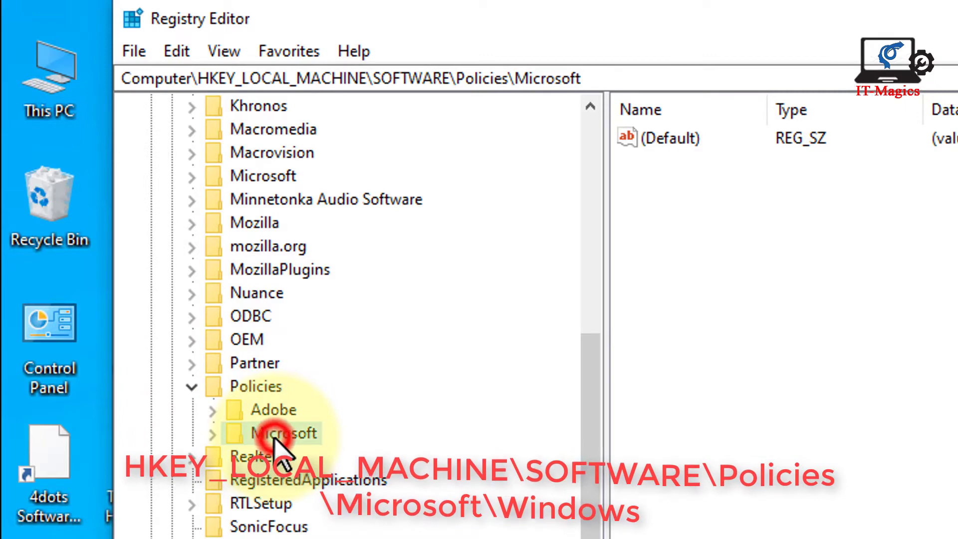
{"action": "left_click", "coordinate": [214, 434]}
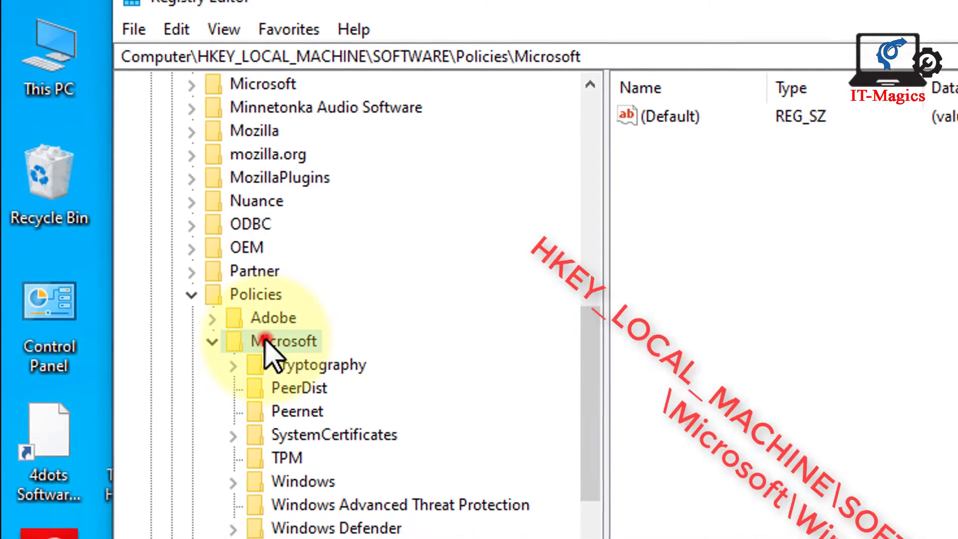
Step: Create a WindowsUpdate key under Policies\Microsoft and an AU subkey inside it
{"action": "right_click", "coordinate": [270, 344]}
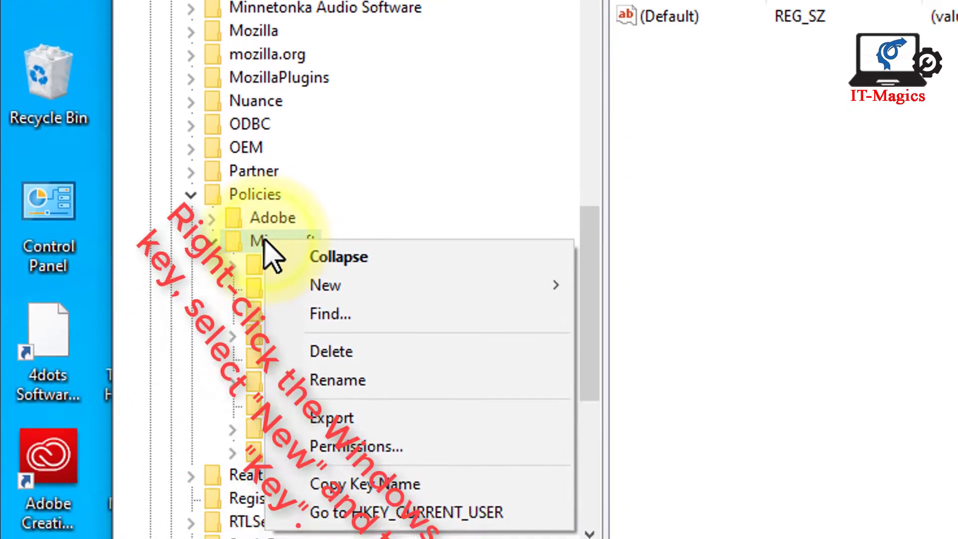
{"action": "mouse_move", "coordinate": [419, 203]}
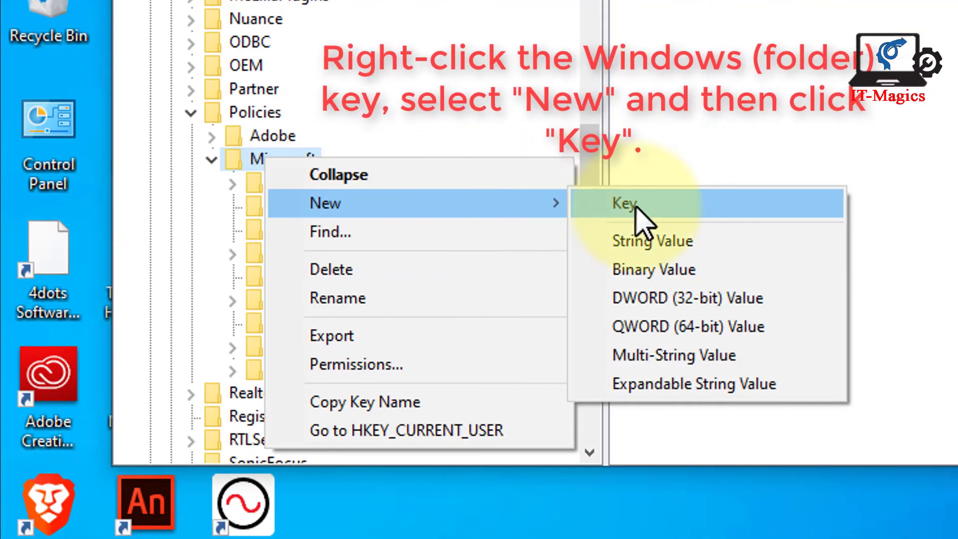
{"action": "left_click", "coordinate": [632, 206]}
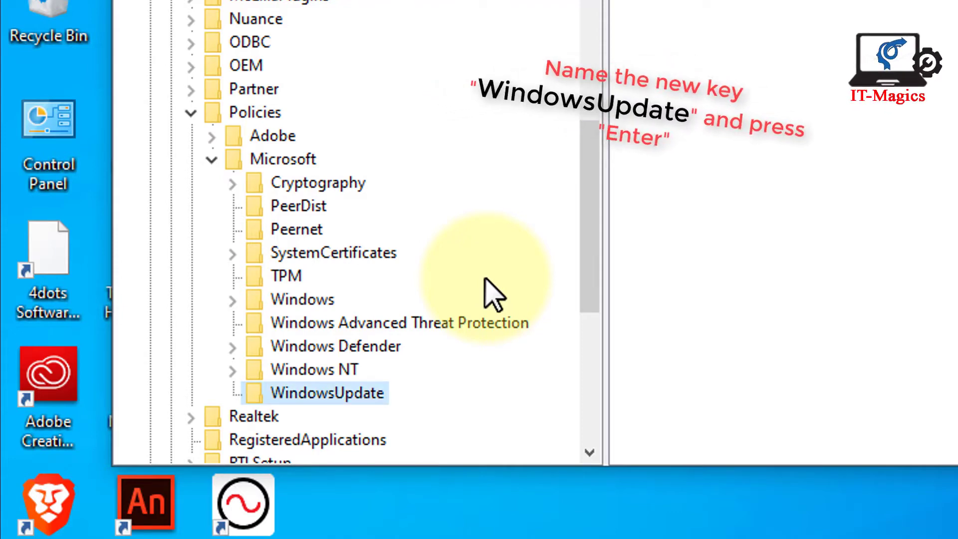
{"action": "right_click", "coordinate": [334, 397]}
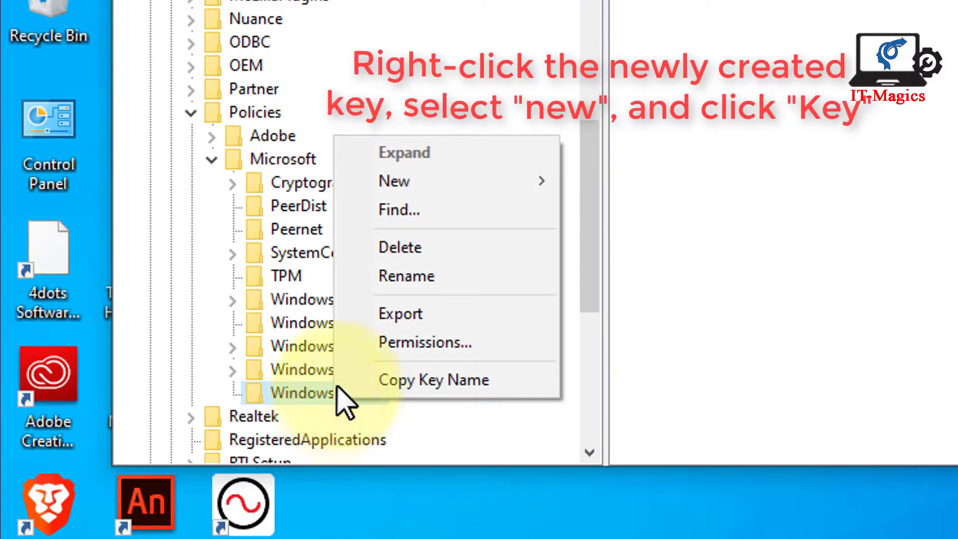
{"action": "mouse_move", "coordinate": [442, 181]}
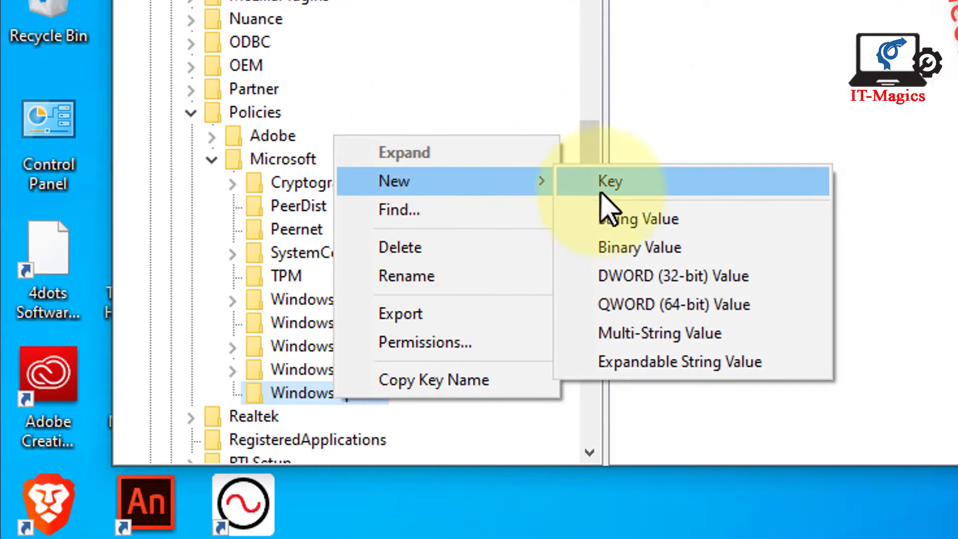
{"action": "left_click", "coordinate": [621, 183]}
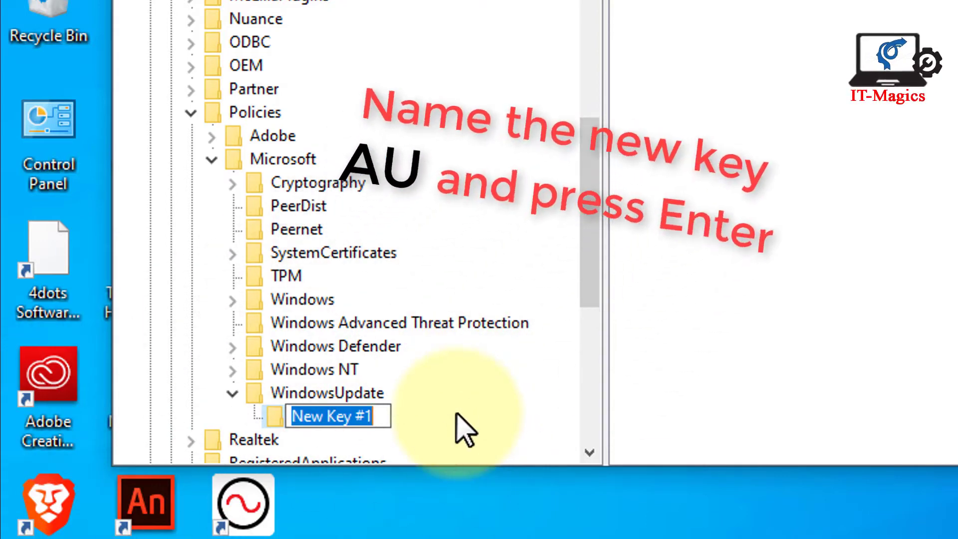
{"action": "type", "text": "AU"}
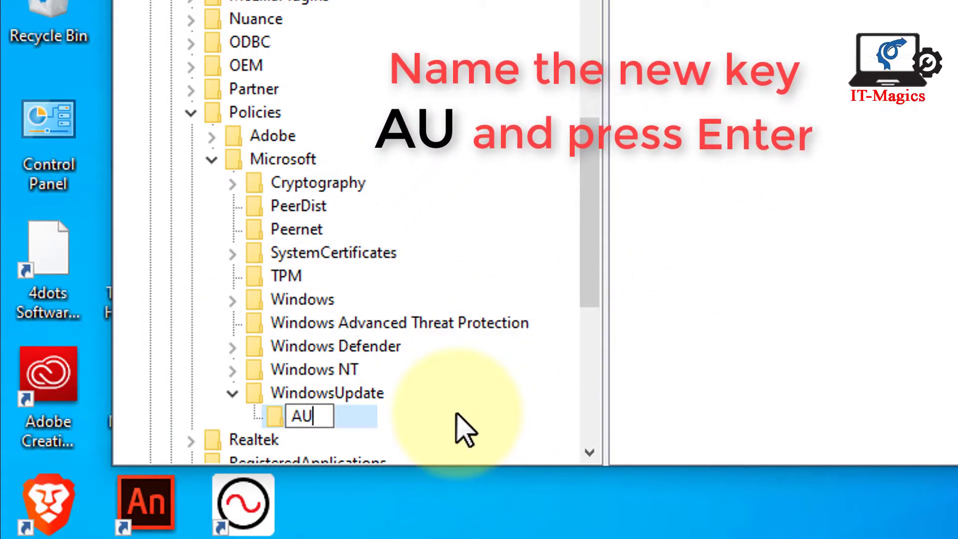
{"action": "key", "text": "Return"}
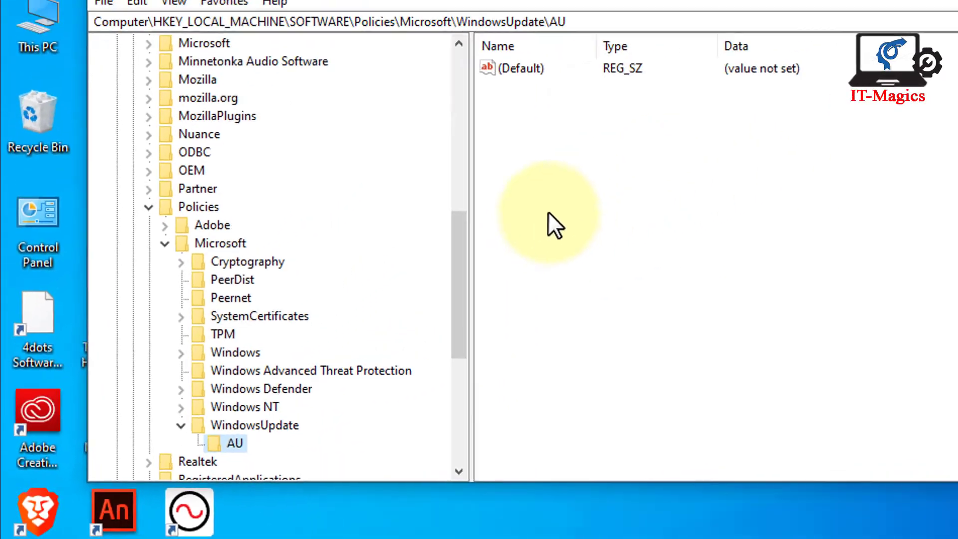
Step: Create a new DWORD (32-bit) value named AUOptions in the AU key
{"action": "right_click", "coordinate": [475, 256]}
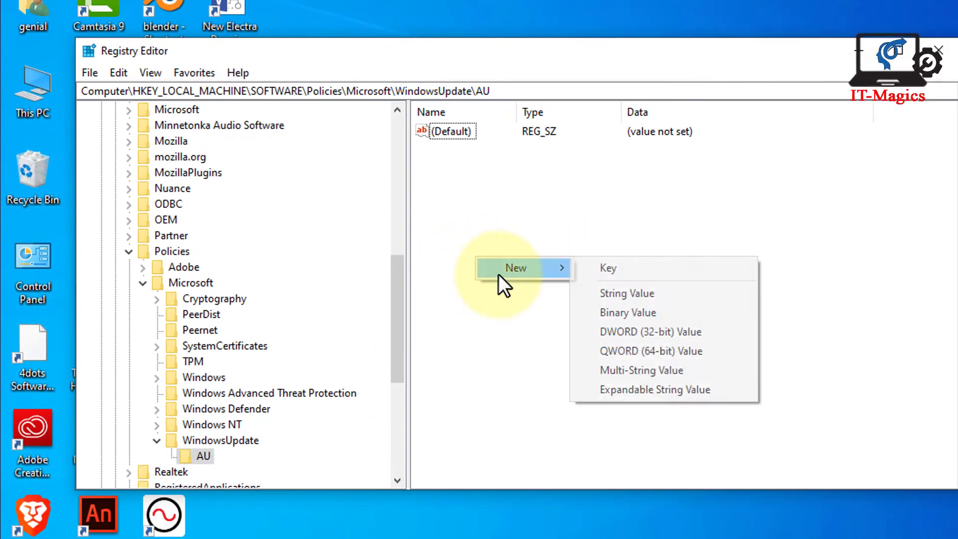
{"action": "mouse_move", "coordinate": [520, 268]}
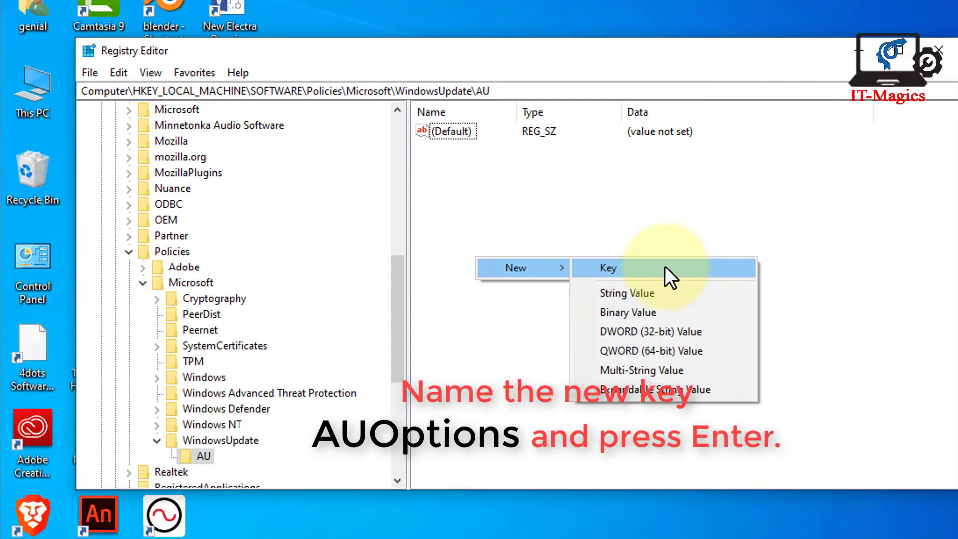
{"action": "left_click", "coordinate": [684, 335]}
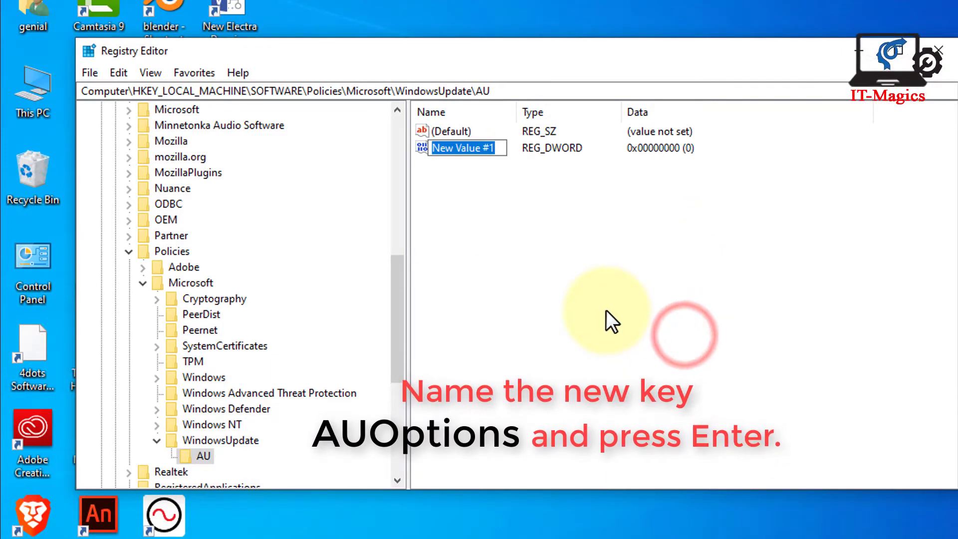
{"action": "type", "text": "Au"}
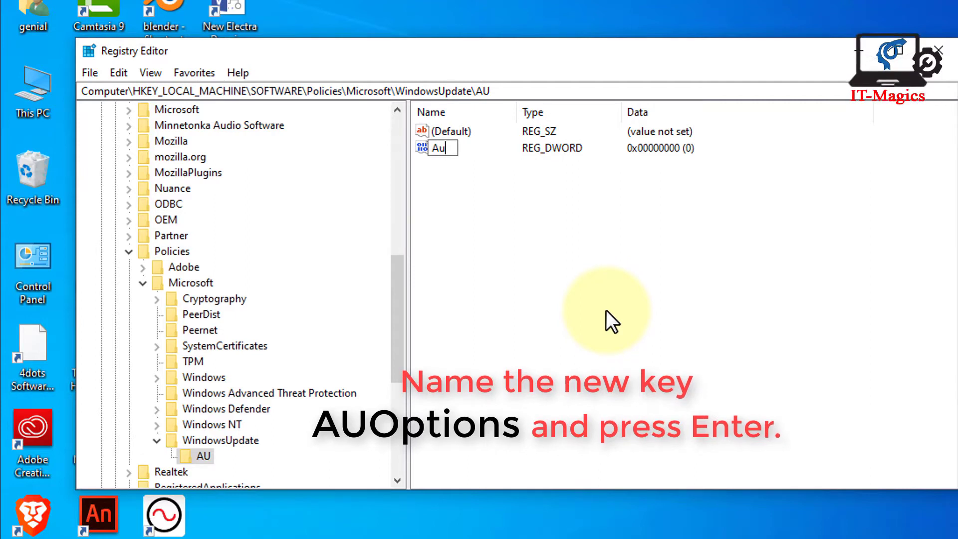
{"action": "key", "text": "BackSpace"}
{"action": "type", "text": "U"}
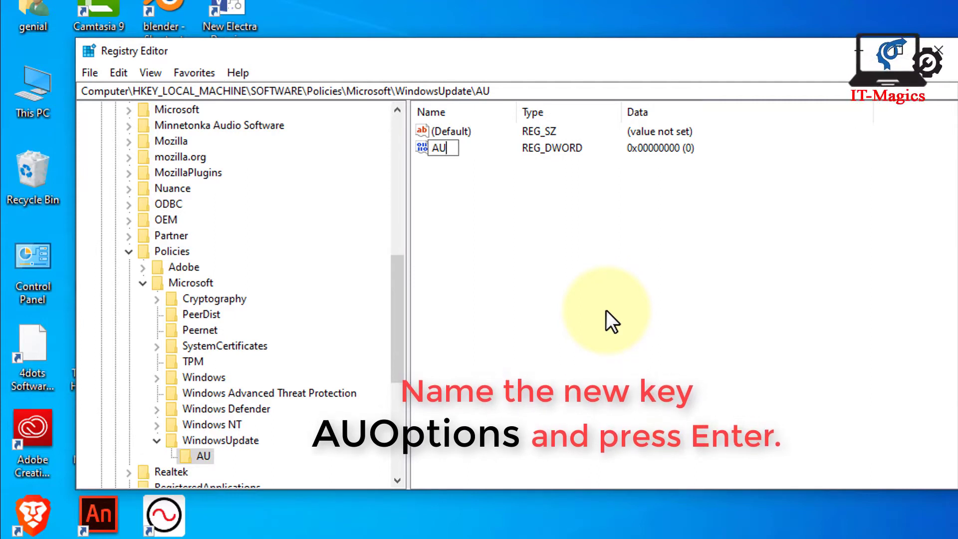
{"action": "type", "text": "Op"}
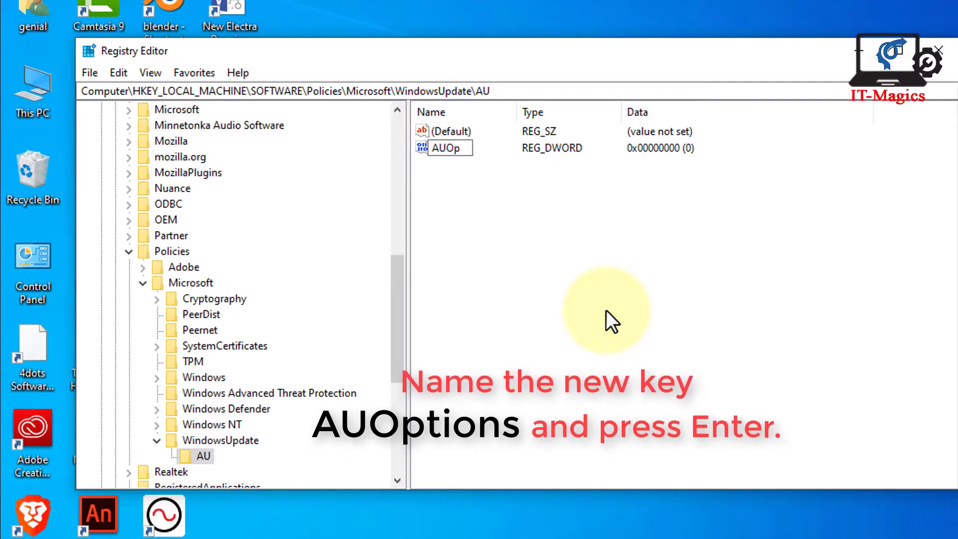
{"action": "type", "text": "tions"}
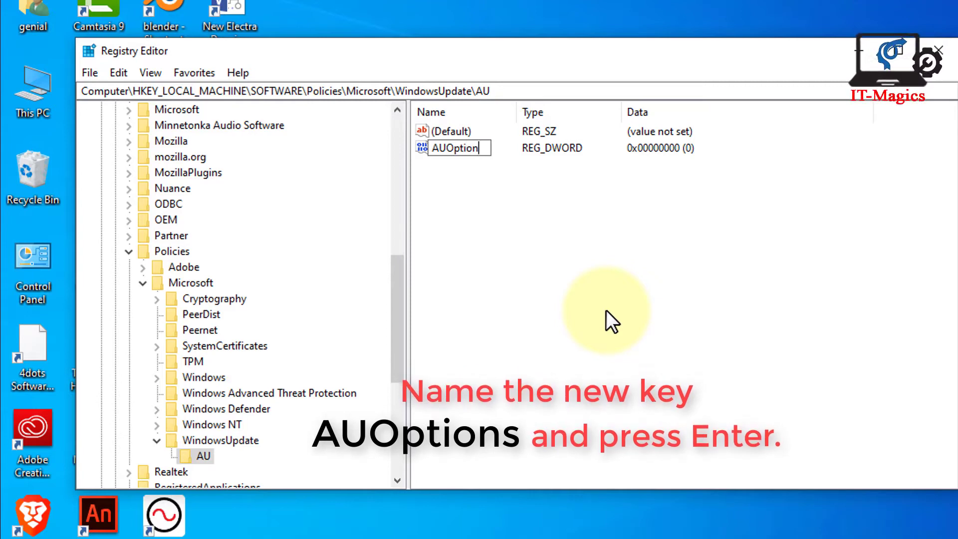
{"action": "key", "text": "Return"}
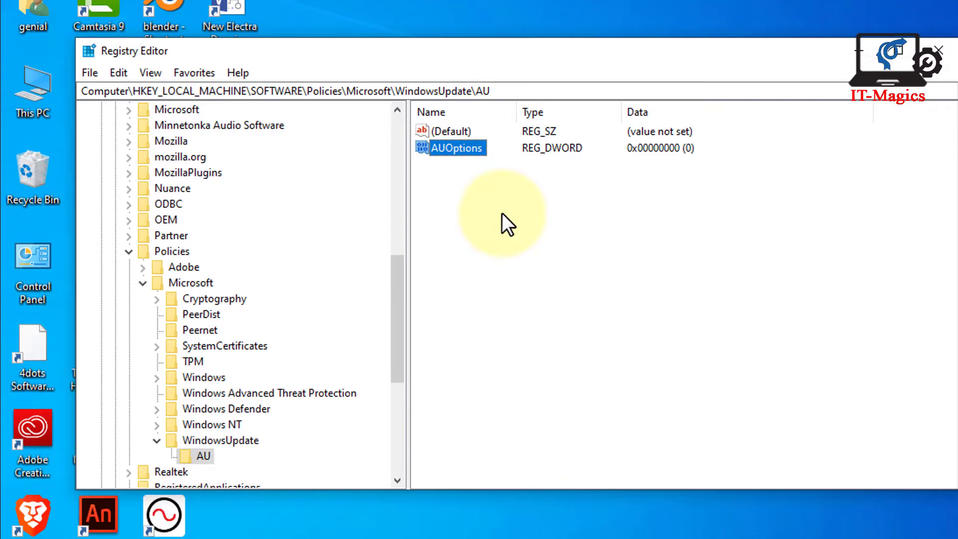
Step: Change the AUOptions value data from 0 to 2
{"action": "double_click", "coordinate": [455, 147]}
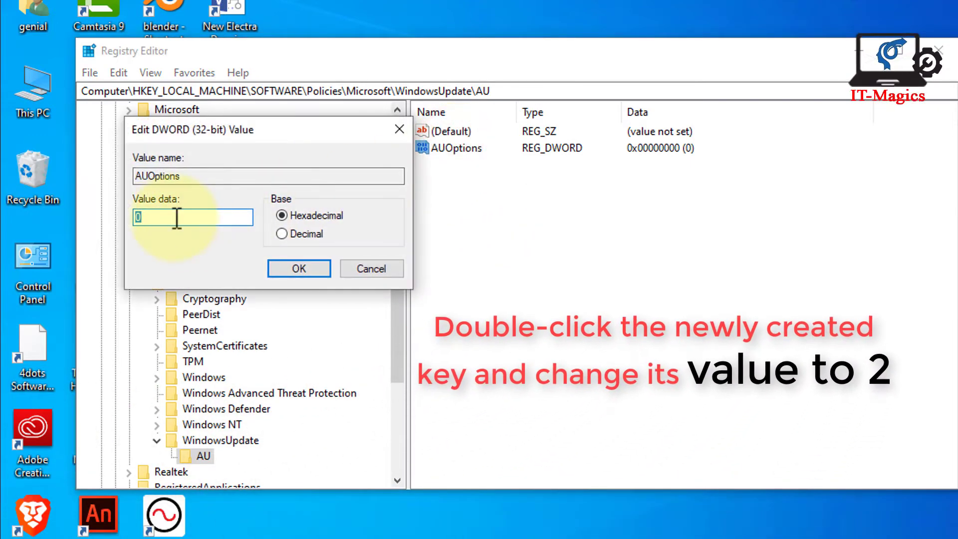
{"action": "type", "text": "2"}
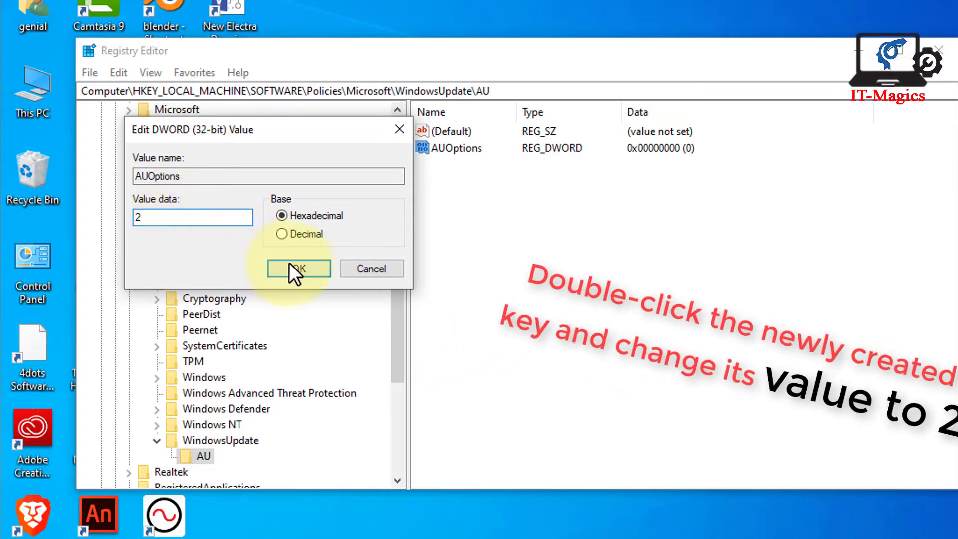
{"action": "left_click", "coordinate": [298, 269]}
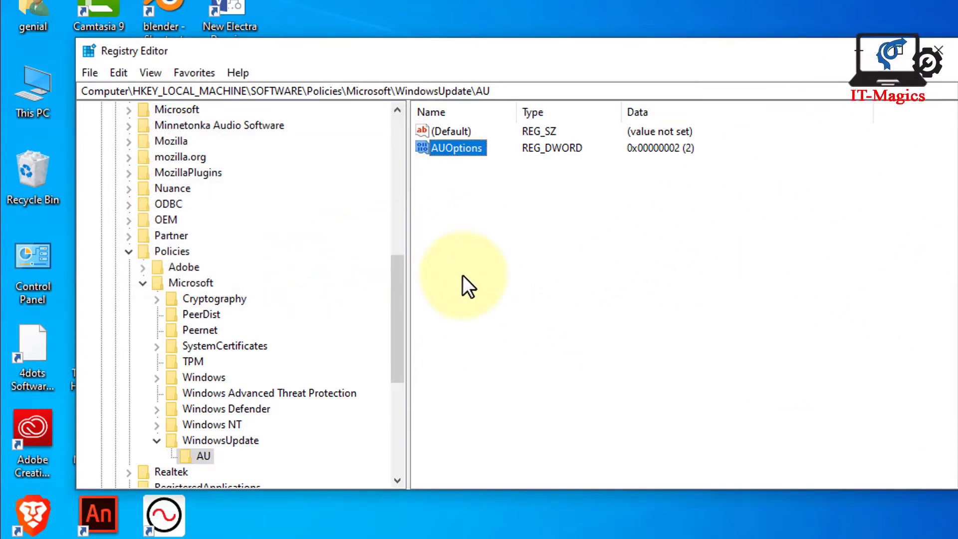
{"action": "left_click", "coordinate": [609, 235]}
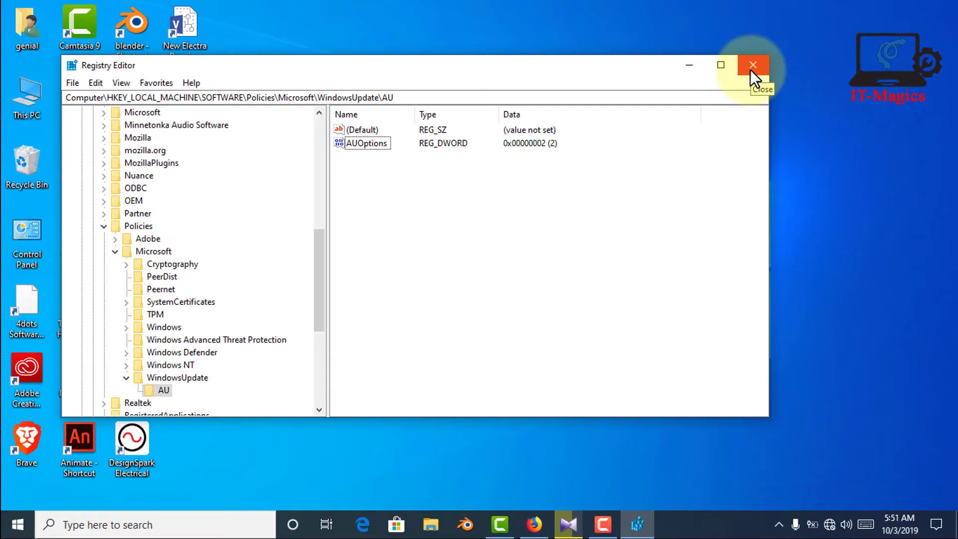
Step: Close Registry Editor with the AUOptions change saved
{"action": "left_click", "coordinate": [789, 81]}
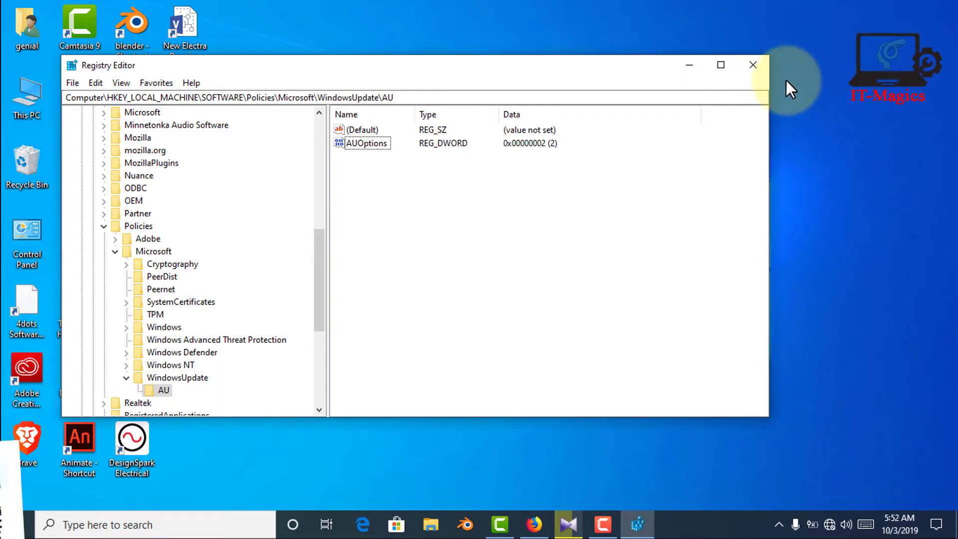
{"action": "left_click", "coordinate": [693, 164]}
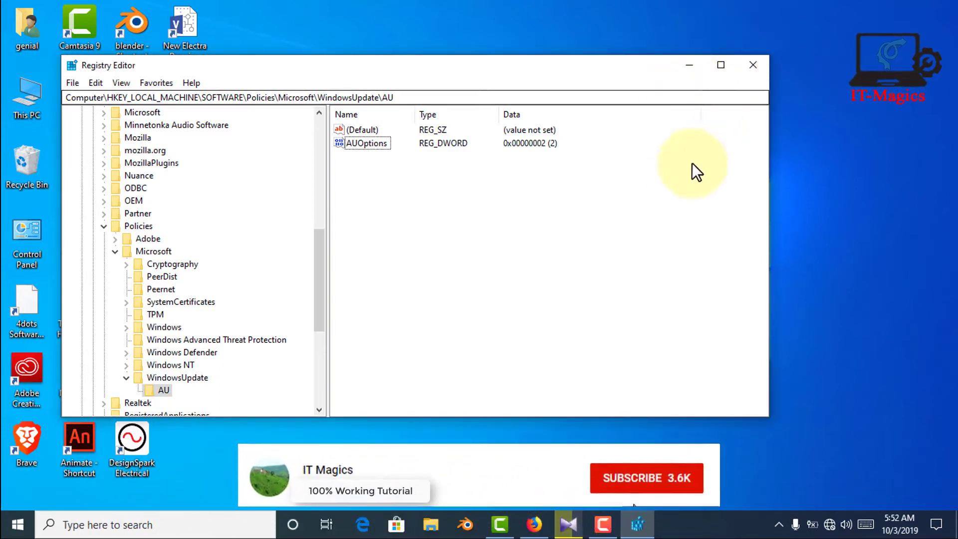
{"action": "left_click", "coordinate": [752, 69]}
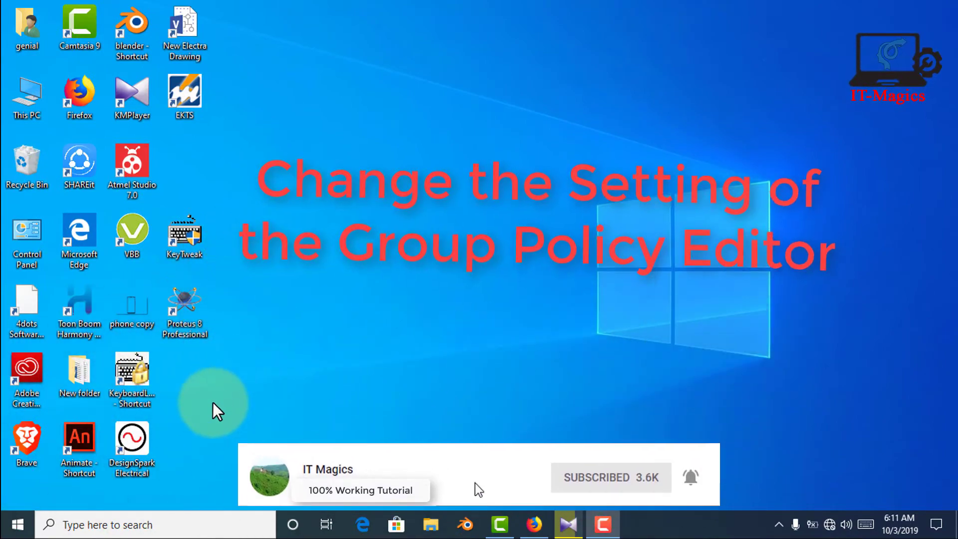
Step: Search Windows for 'edit group' and launch Edit group policy
{"action": "left_click", "coordinate": [117, 525]}
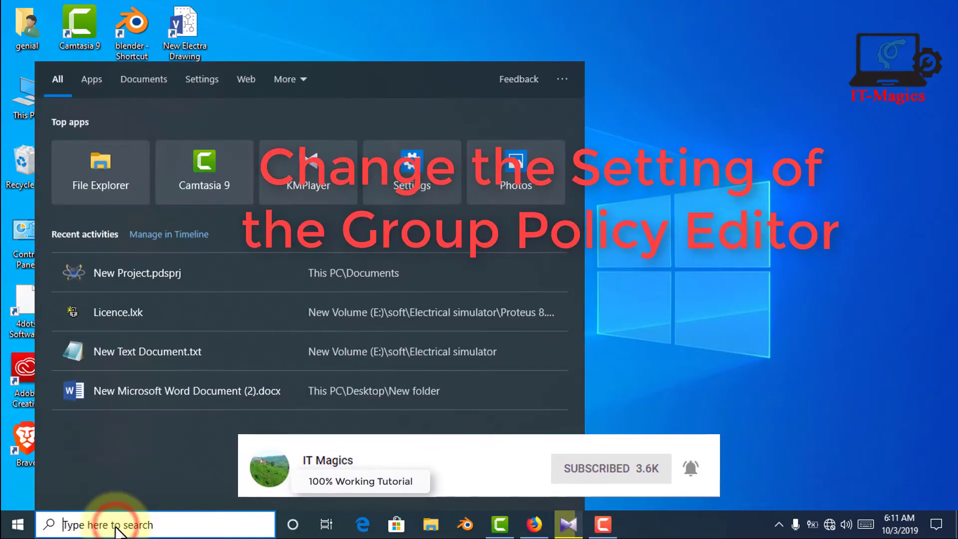
{"action": "type", "text": "e"}
{"action": "type", "text": "dit "}
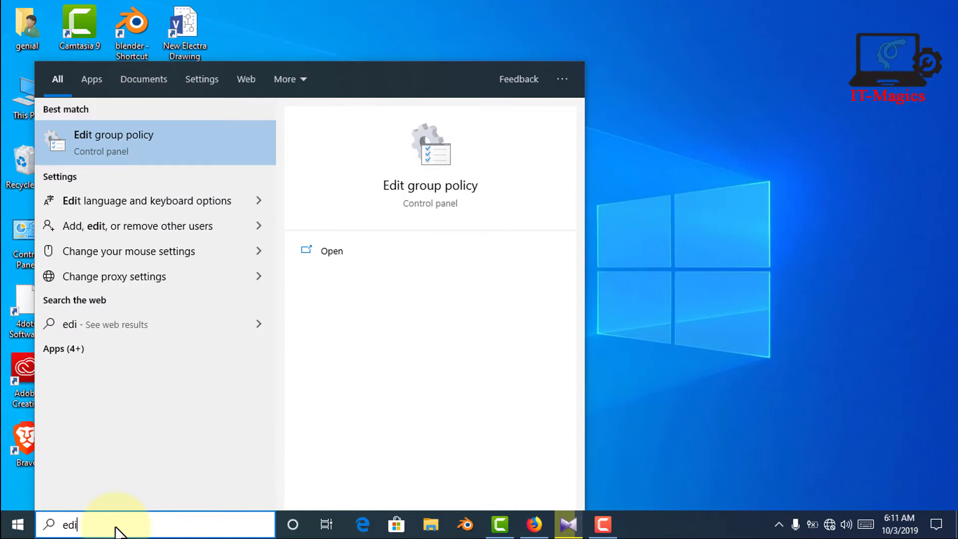
{"action": "type", "text": "group"}
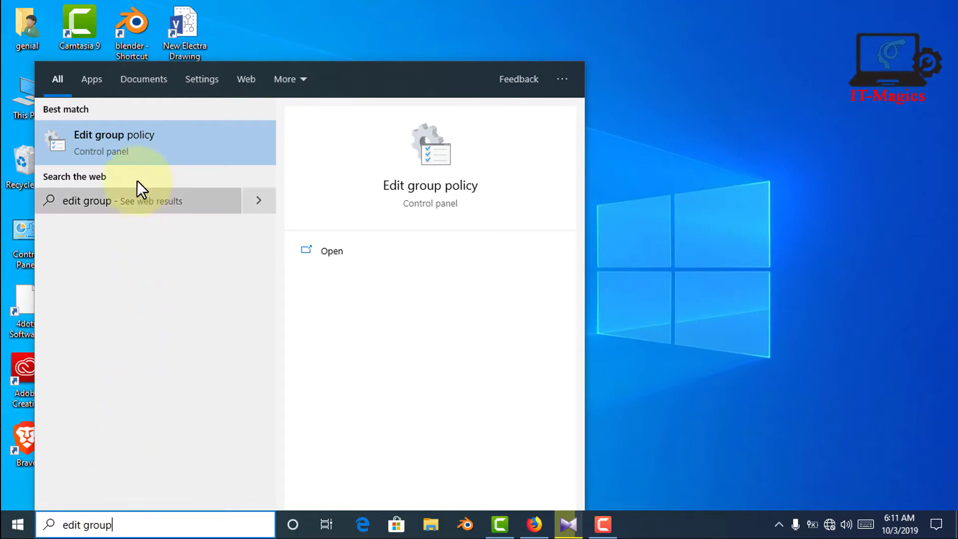
{"action": "left_click", "coordinate": [129, 148]}
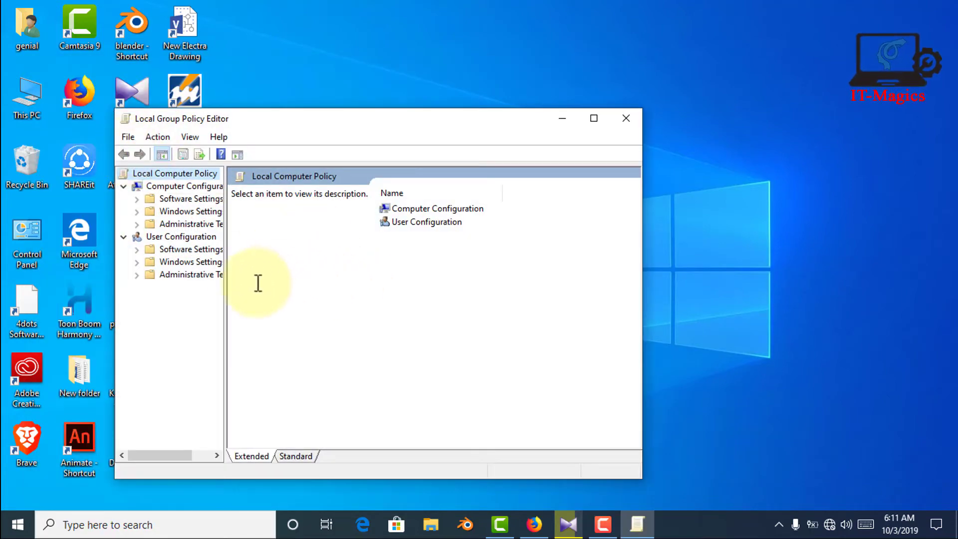
Step: Browse Administrative Templates > Windows Components > Windows Update and select Configure Automatic Updates
{"action": "left_click_drag", "start_coordinate": [225, 257], "coordinate": [276, 274]}
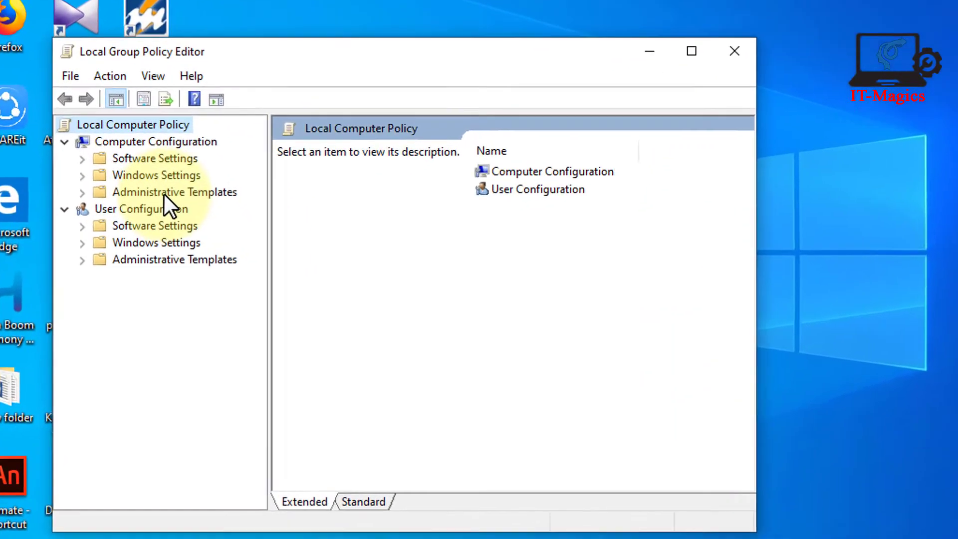
{"action": "left_click", "coordinate": [193, 224]}
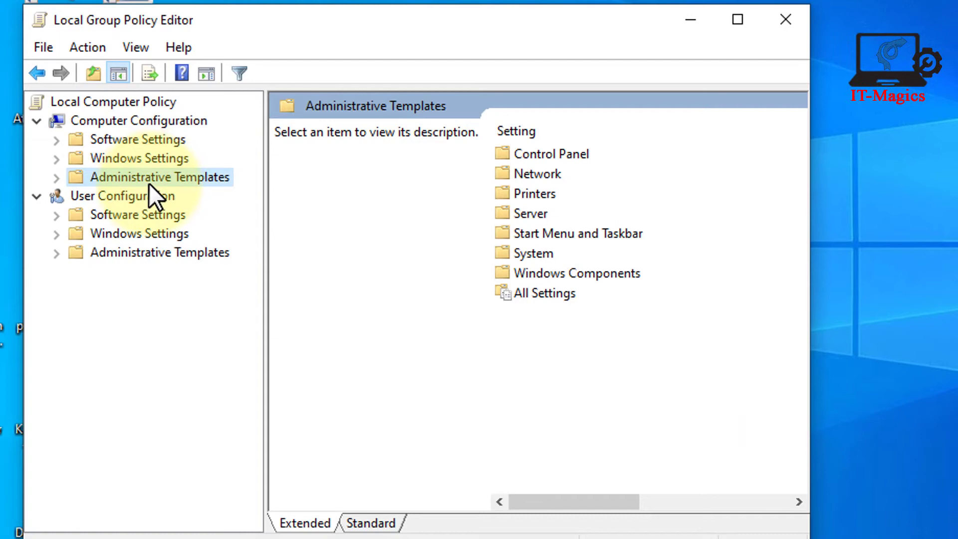
{"action": "left_click", "coordinate": [56, 177]}
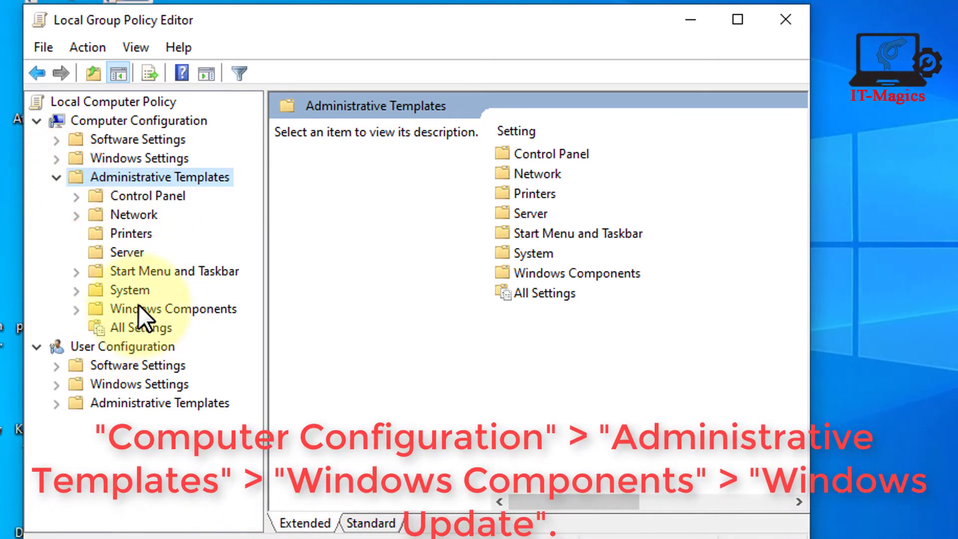
{"action": "left_click", "coordinate": [140, 305]}
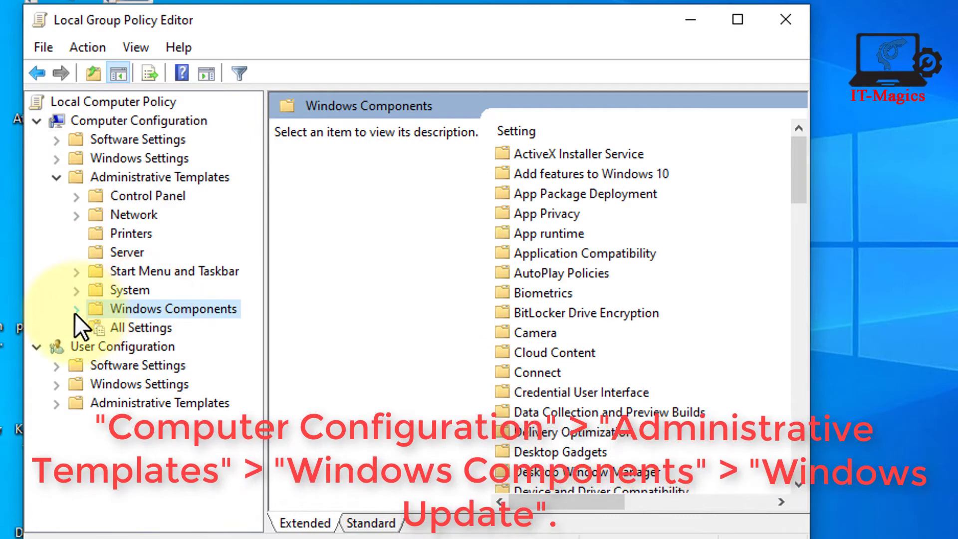
{"action": "key", "text": "Right"}
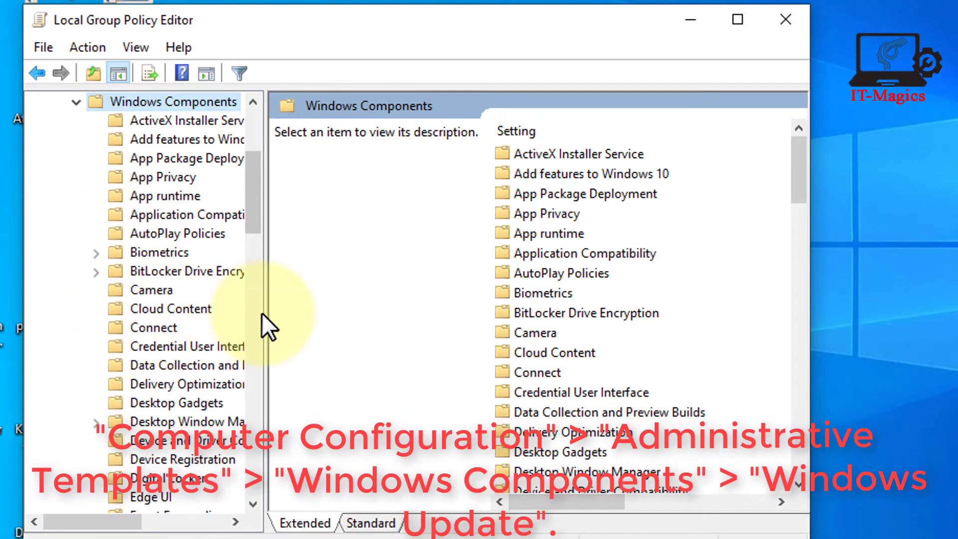
{"action": "mouse_move", "coordinate": [265, 313]}
{"action": "left_mouse_down"}
{"action": "mouse_move", "coordinate": [517, 329]}
{"action": "mouse_move", "coordinate": [366, 384]}
{"action": "left_mouse_up"}
{"action": "scroll", "coordinate": [197, 366], "scroll_direction": "down", "scroll_amount": 2}
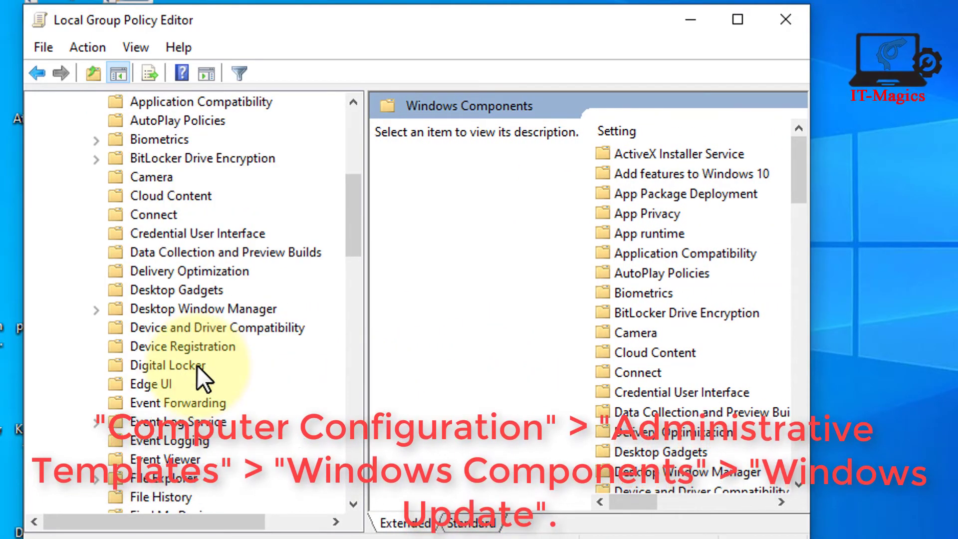
{"action": "scroll", "coordinate": [196, 365], "scroll_direction": "down", "scroll_amount": 1}
{"action": "scroll", "coordinate": [197, 365], "scroll_direction": "down", "scroll_amount": 3}
{"action": "scroll", "coordinate": [197, 366], "scroll_direction": "down", "scroll_amount": 3}
{"action": "scroll", "coordinate": [197, 368], "scroll_direction": "down", "scroll_amount": 2}
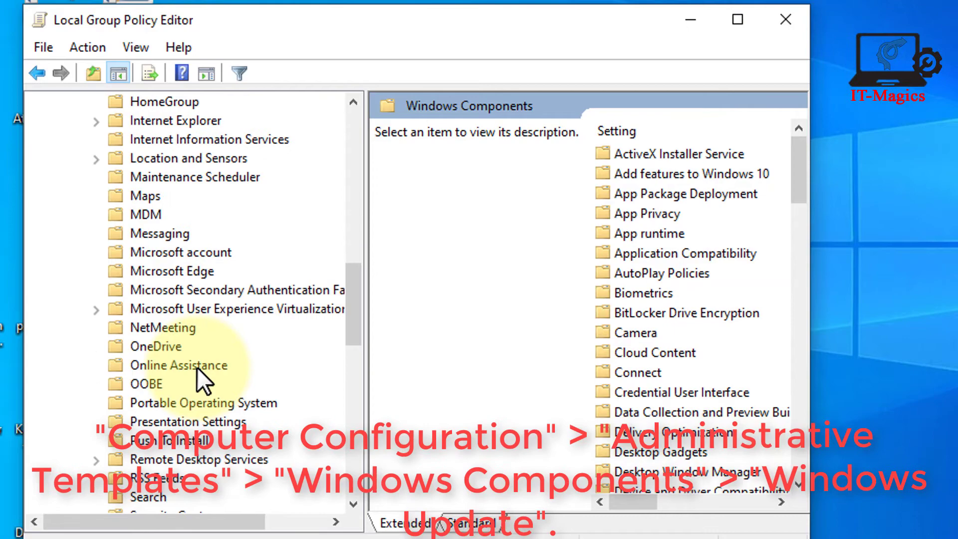
{"action": "scroll", "coordinate": [197, 368], "scroll_direction": "down", "scroll_amount": 1}
{"action": "scroll", "coordinate": [197, 367], "scroll_direction": "down", "scroll_amount": 3}
{"action": "scroll", "coordinate": [197, 367], "scroll_direction": "down", "scroll_amount": 3}
{"action": "scroll", "coordinate": [196, 368], "scroll_direction": "down", "scroll_amount": 3}
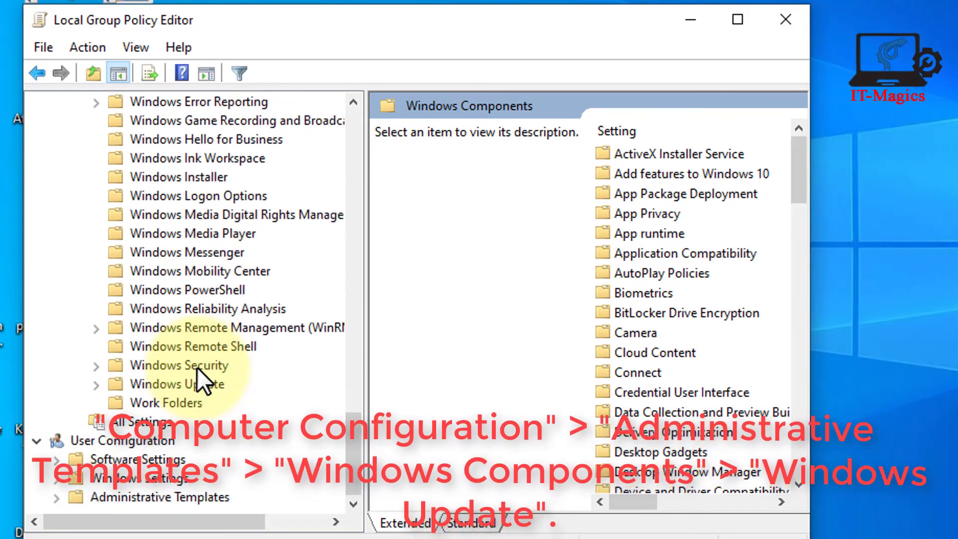
{"action": "left_click", "coordinate": [173, 385]}
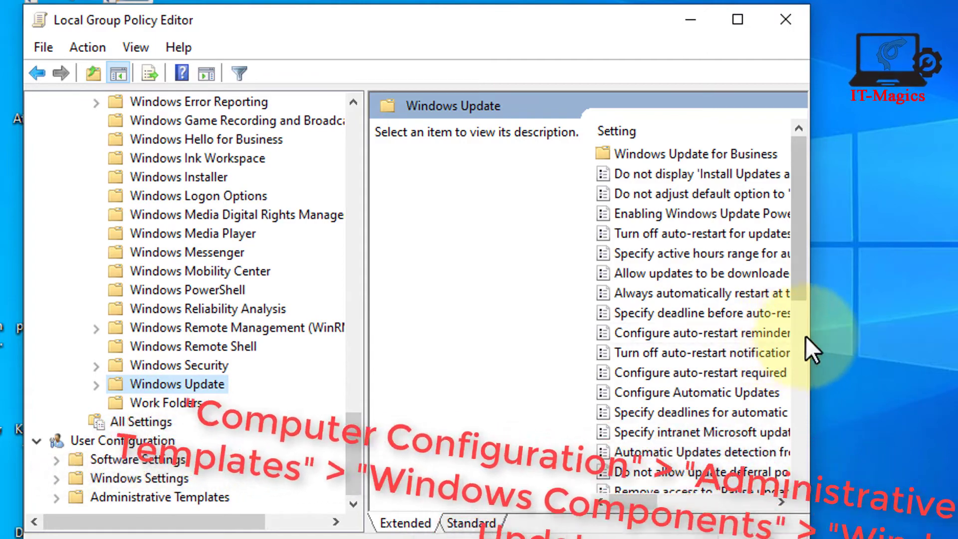
{"action": "left_click_drag", "start_coordinate": [810, 331], "coordinate": [954, 330]}
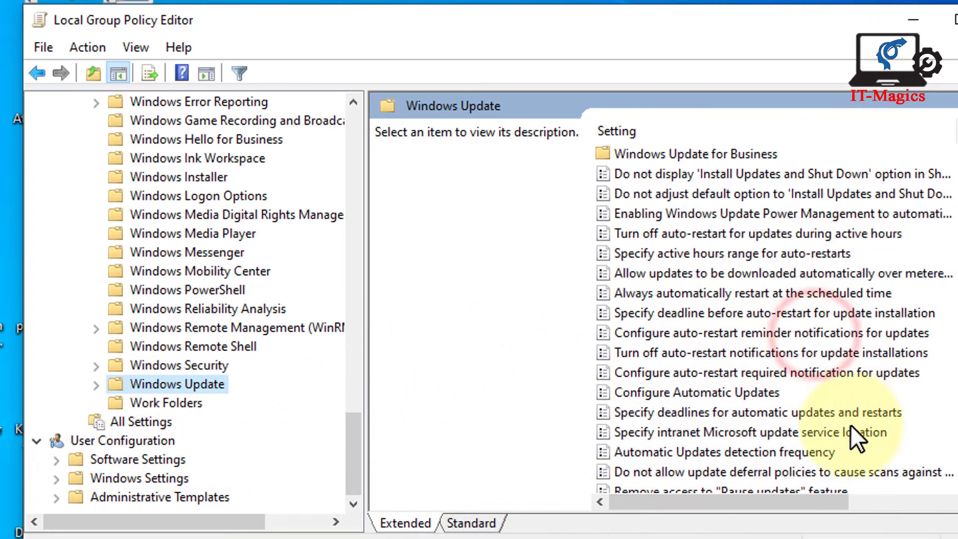
{"action": "scroll", "coordinate": [800, 404], "scroll_direction": "down", "scroll_amount": 1}
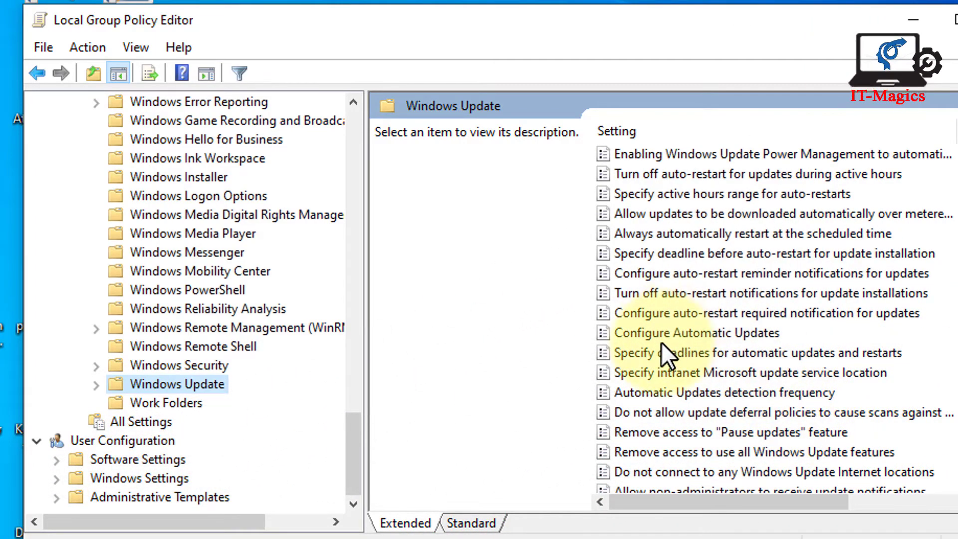
{"action": "left_click", "coordinate": [648, 335]}
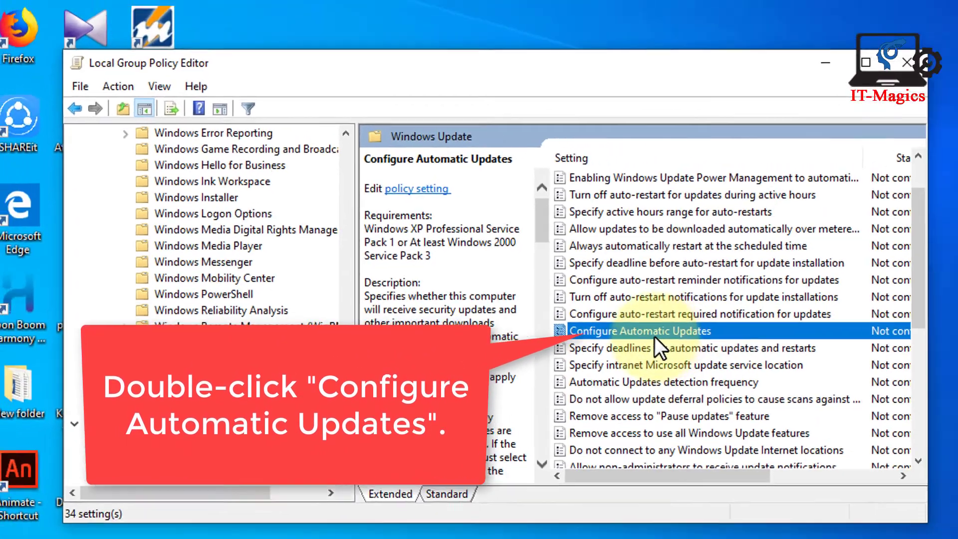
Step: Set Configure Automatic Updates to Disabled, apply it, and close the Group Policy Editor
{"action": "right_click", "coordinate": [571, 329]}
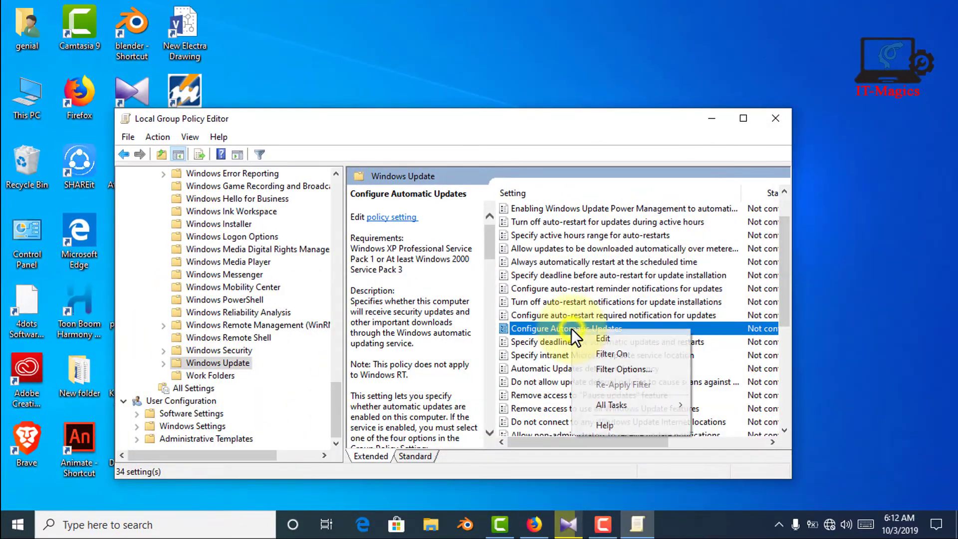
{"action": "left_click", "coordinate": [603, 339]}
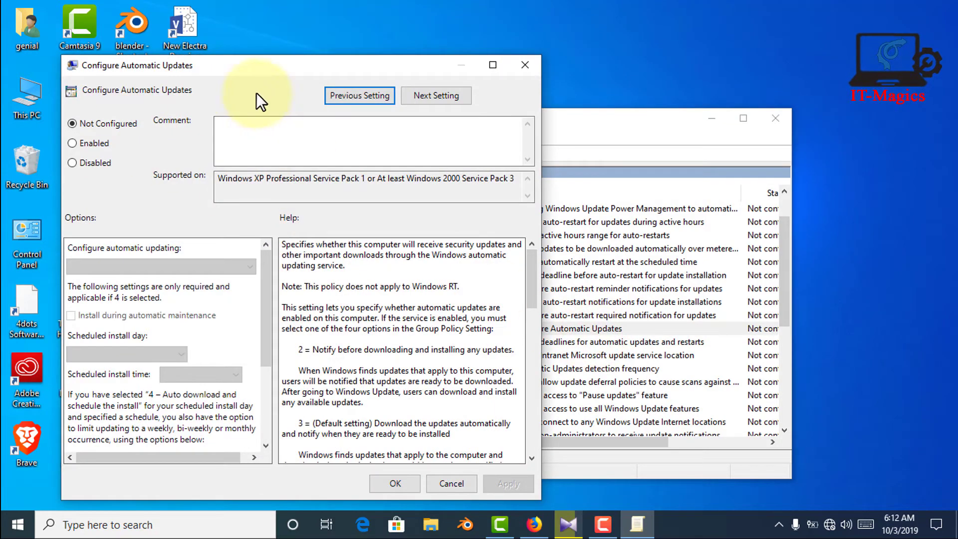
{"action": "left_click", "coordinate": [73, 163]}
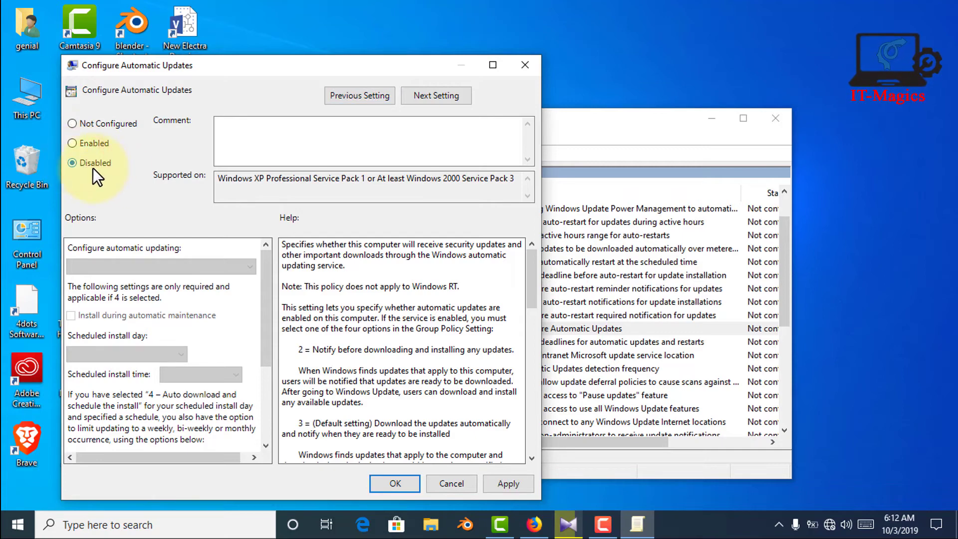
{"action": "left_click", "coordinate": [508, 483]}
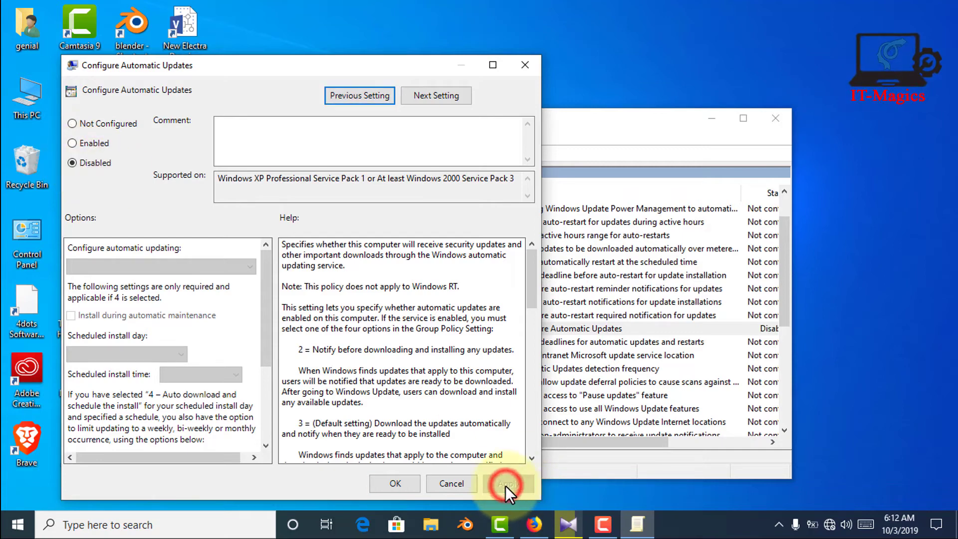
{"action": "left_click", "coordinate": [398, 483]}
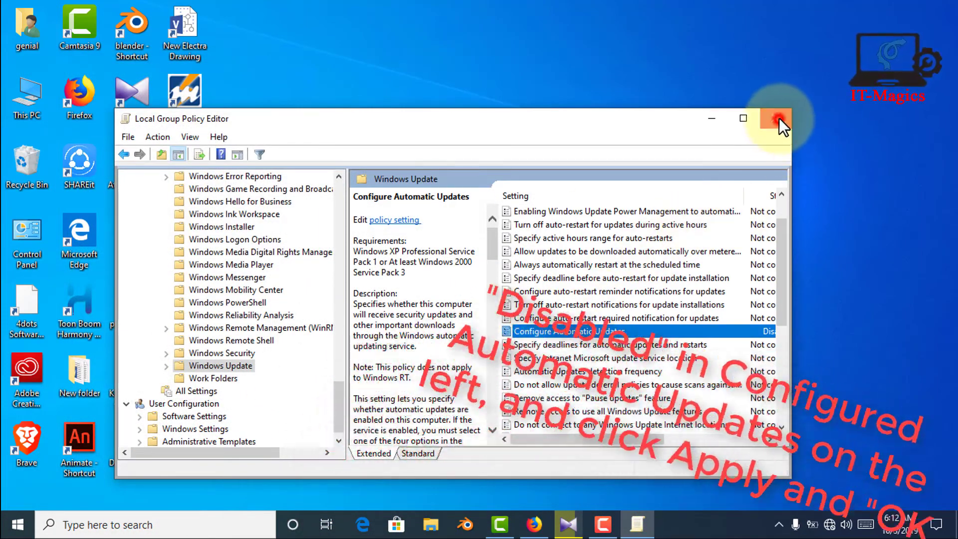
{"action": "left_click", "coordinate": [779, 120]}
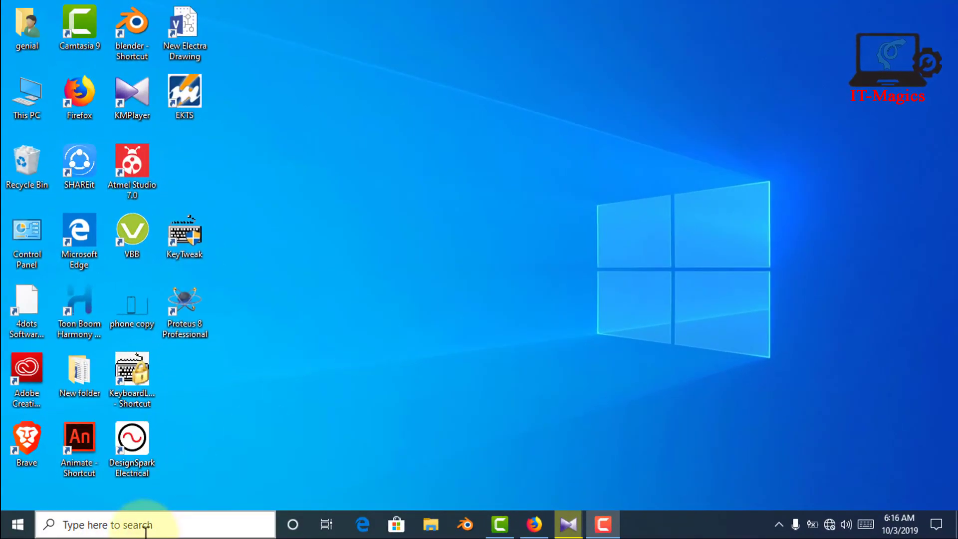
Step: Search Windows for 'task scheduler' and launch the Task Scheduler best match
{"action": "left_click", "coordinate": [147, 524]}
{"action": "type", "text": "task"}
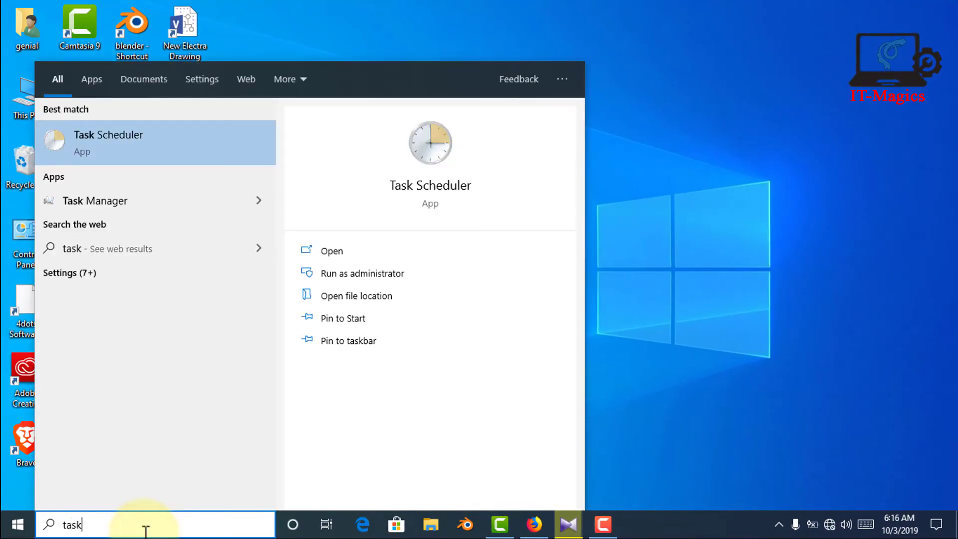
{"action": "type", "text": "s"}
{"action": "type", "text": "chedul"}
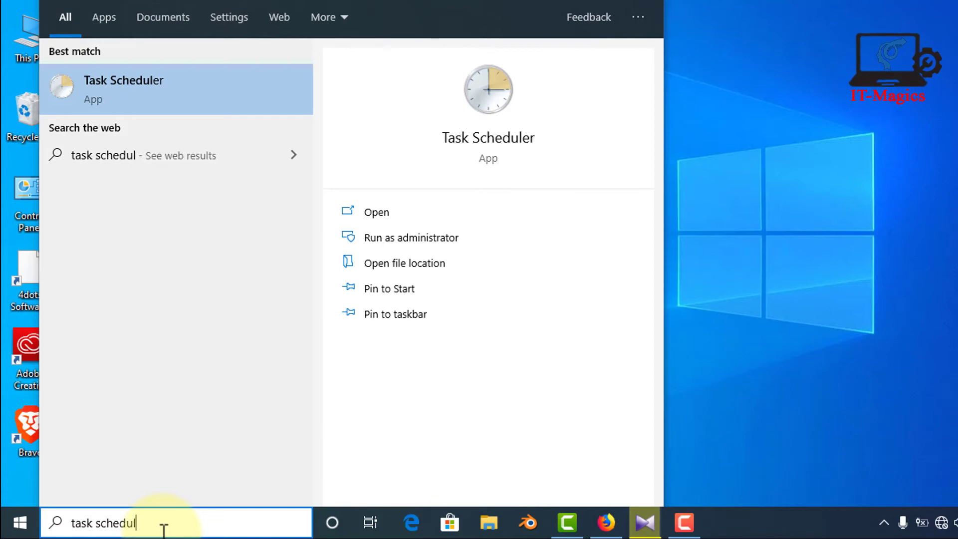
{"action": "type", "text": "er"}
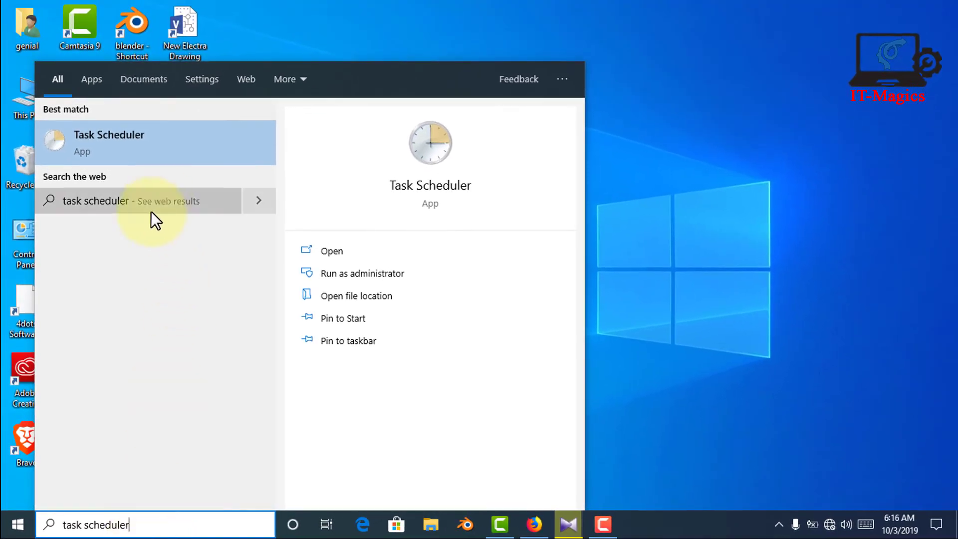
{"action": "left_click", "coordinate": [102, 145]}
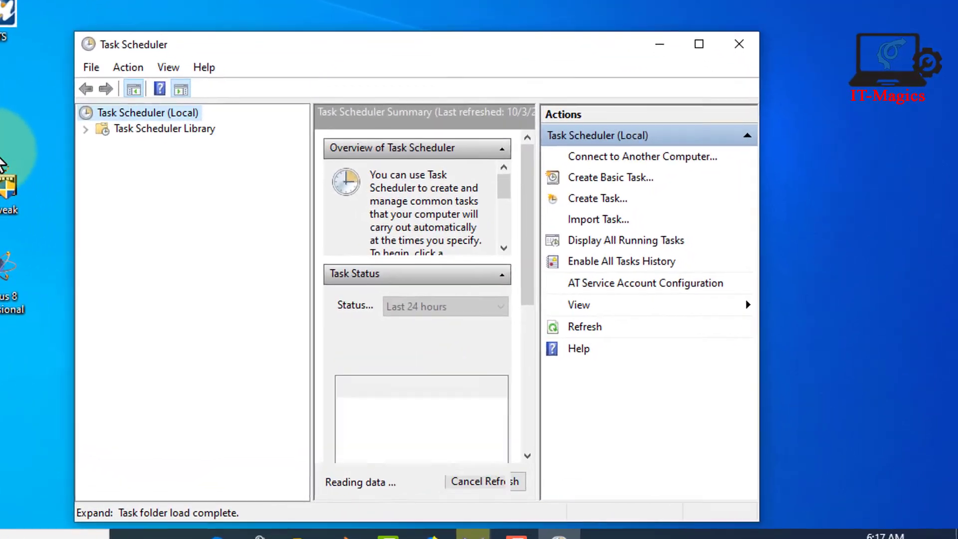
Step: Browse Task Scheduler Library > Microsoft > Windows to the WindowsUpdate folder
{"action": "left_click_drag", "start_coordinate": [337, 52], "coordinate": [299, 8]}
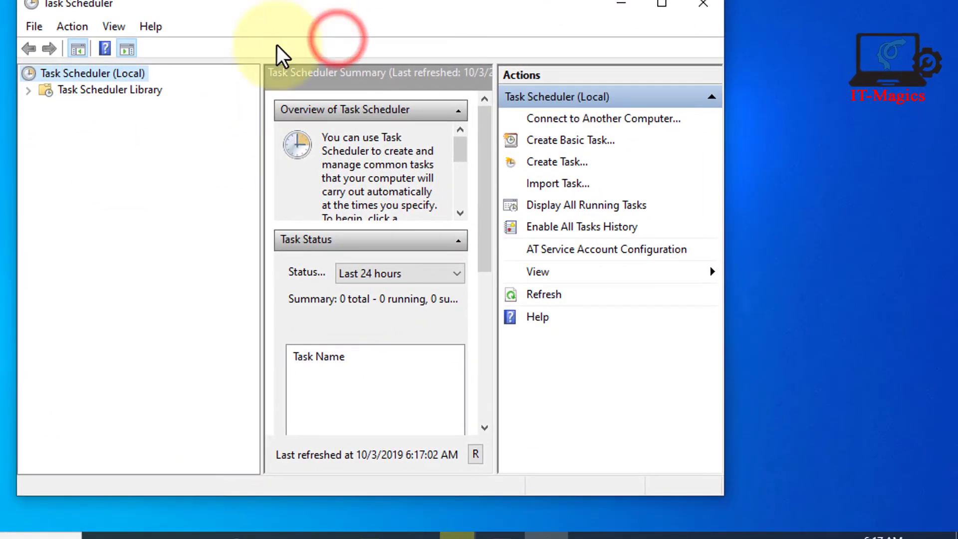
{"action": "left_click", "coordinate": [59, 91]}
{"action": "left_click", "coordinate": [30, 91]}
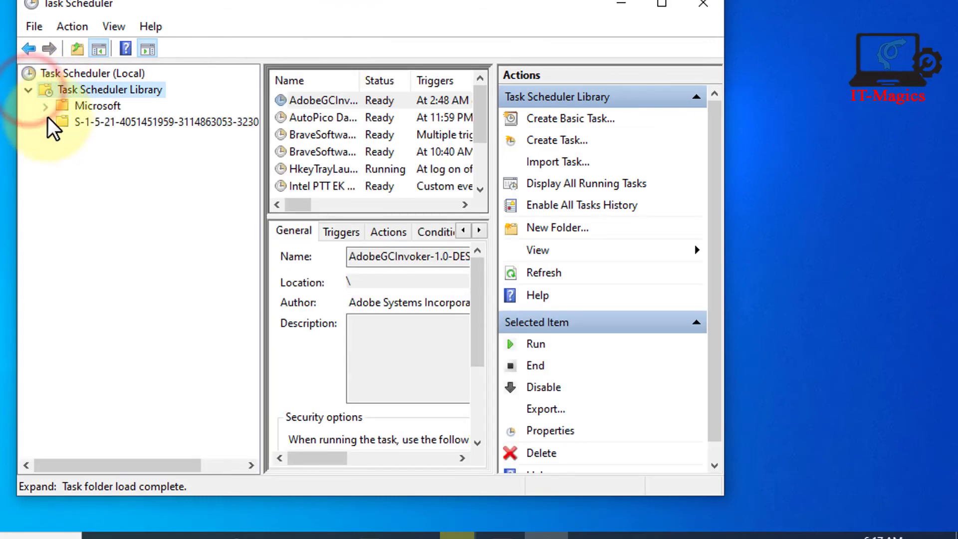
{"action": "left_click", "coordinate": [75, 106]}
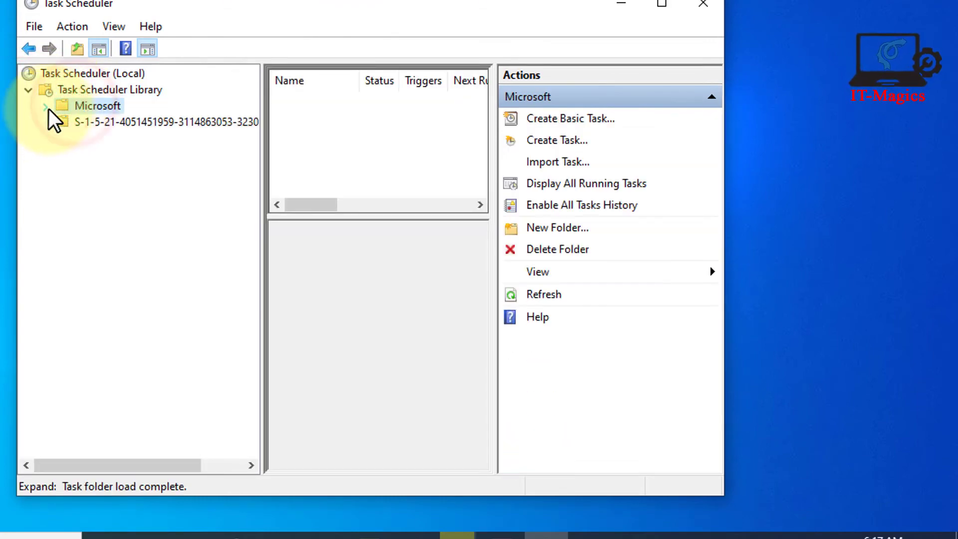
{"action": "left_click", "coordinate": [47, 107]}
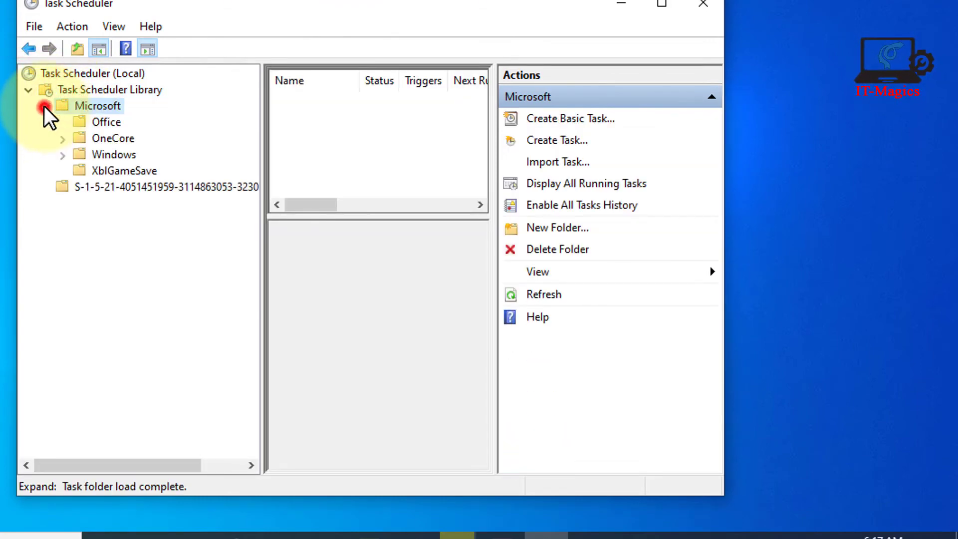
{"action": "left_click", "coordinate": [84, 156]}
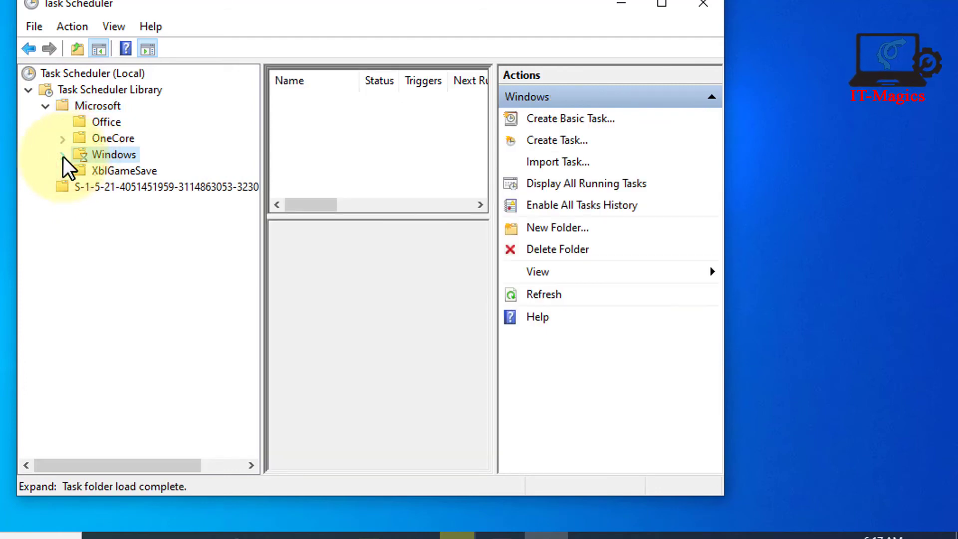
{"action": "left_click", "coordinate": [63, 155]}
{"action": "scroll", "coordinate": [210, 217], "scroll_direction": "down", "scroll_amount": 3}
{"action": "scroll", "coordinate": [187, 240], "scroll_direction": "down", "scroll_amount": 4}
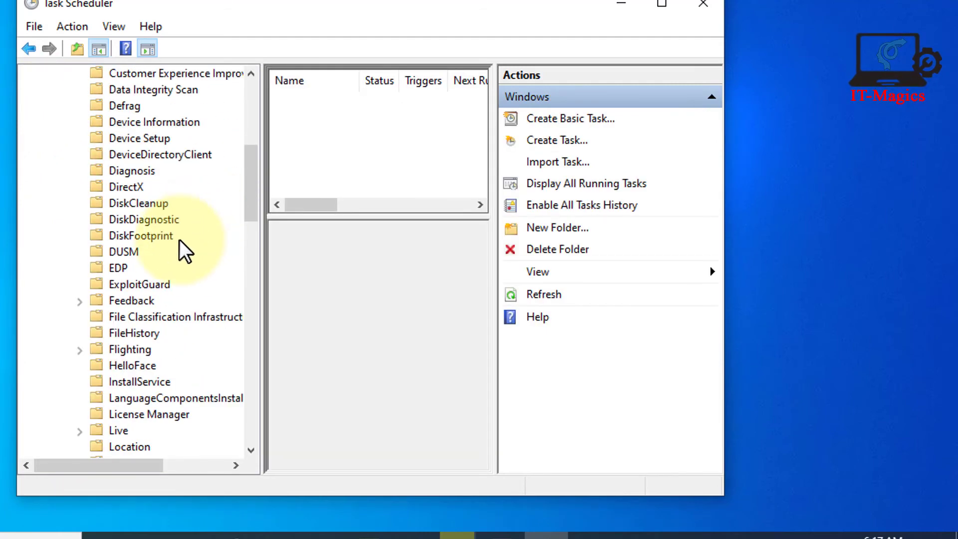
{"action": "scroll", "coordinate": [181, 263], "scroll_direction": "down", "scroll_amount": 3}
{"action": "scroll", "coordinate": [175, 269], "scroll_direction": "down", "scroll_amount": 3}
{"action": "scroll", "coordinate": [173, 262], "scroll_direction": "down", "scroll_amount": 3}
{"action": "scroll", "coordinate": [168, 276], "scroll_direction": "down", "scroll_amount": 3}
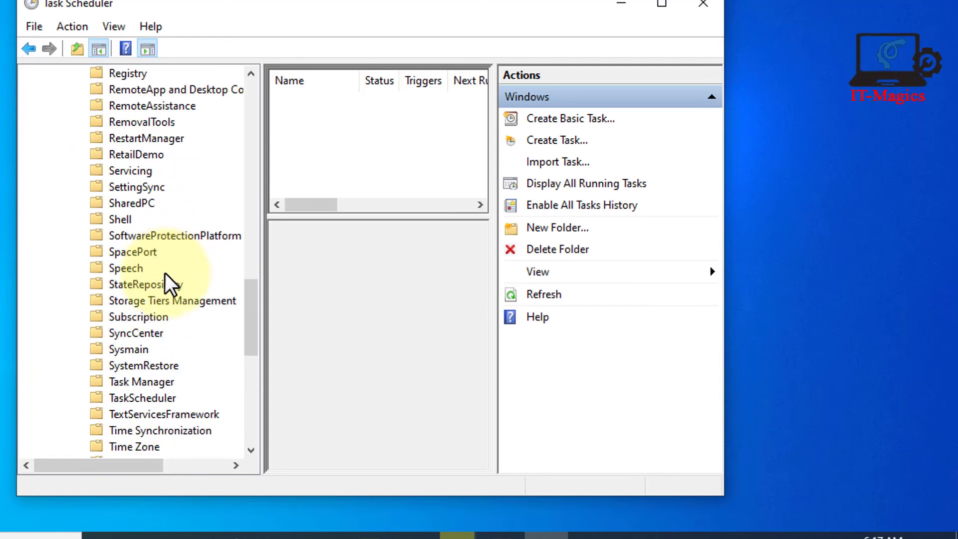
{"action": "scroll", "coordinate": [160, 306], "scroll_direction": "down", "scroll_amount": 2}
{"action": "scroll", "coordinate": [159, 306], "scroll_direction": "down", "scroll_amount": 3}
{"action": "scroll", "coordinate": [160, 306], "scroll_direction": "down", "scroll_amount": 4}
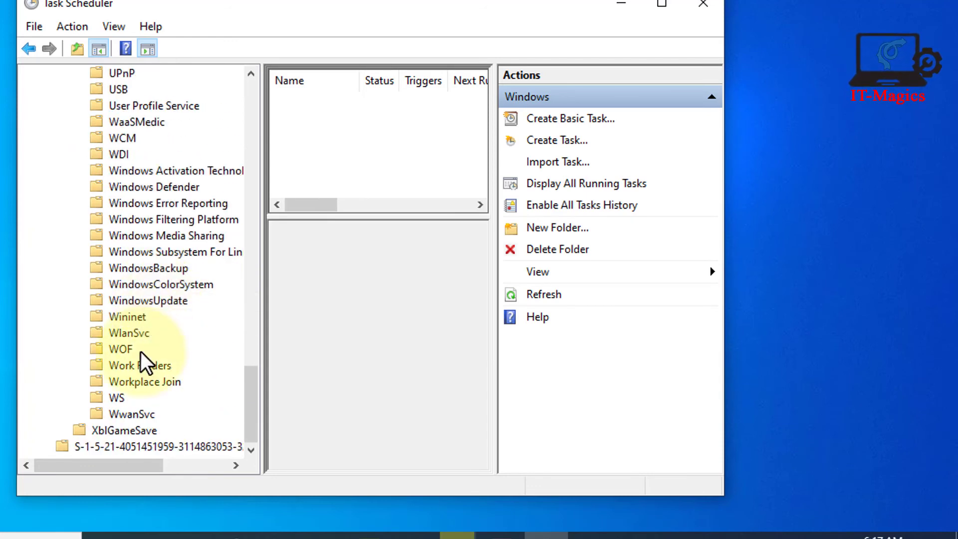
{"action": "left_click", "coordinate": [150, 301]}
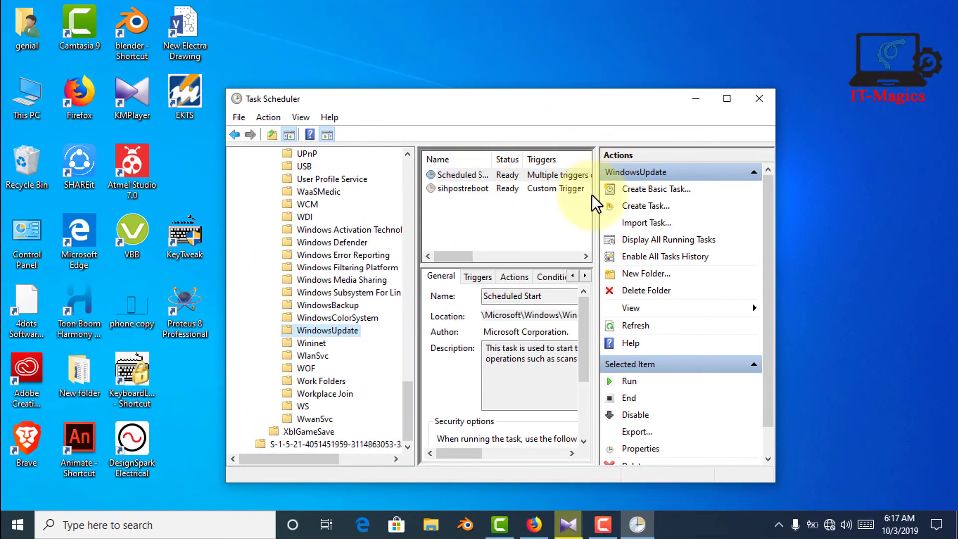
Step: Disable the Scheduled Start task
{"action": "left_click_drag", "start_coordinate": [598, 219], "coordinate": [657, 219]}
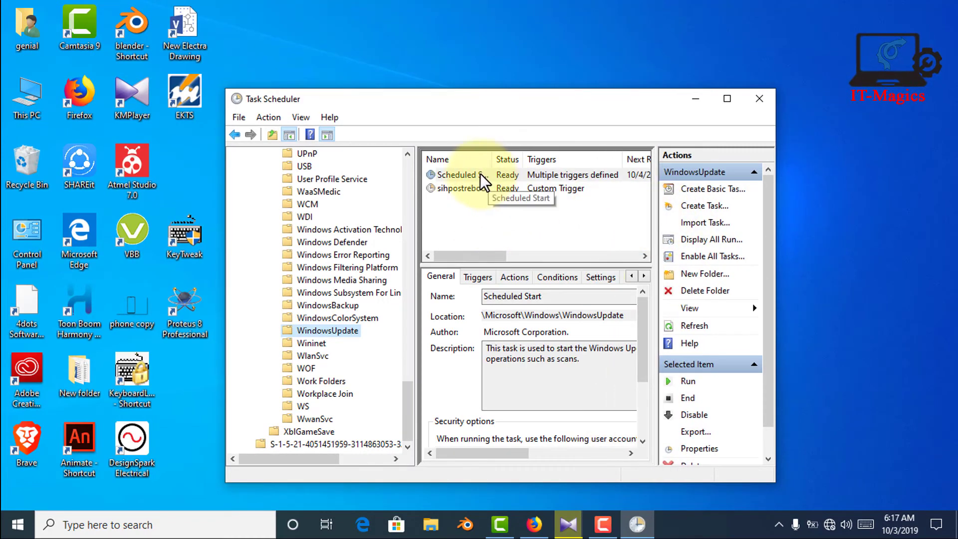
{"action": "right_click", "coordinate": [473, 180]}
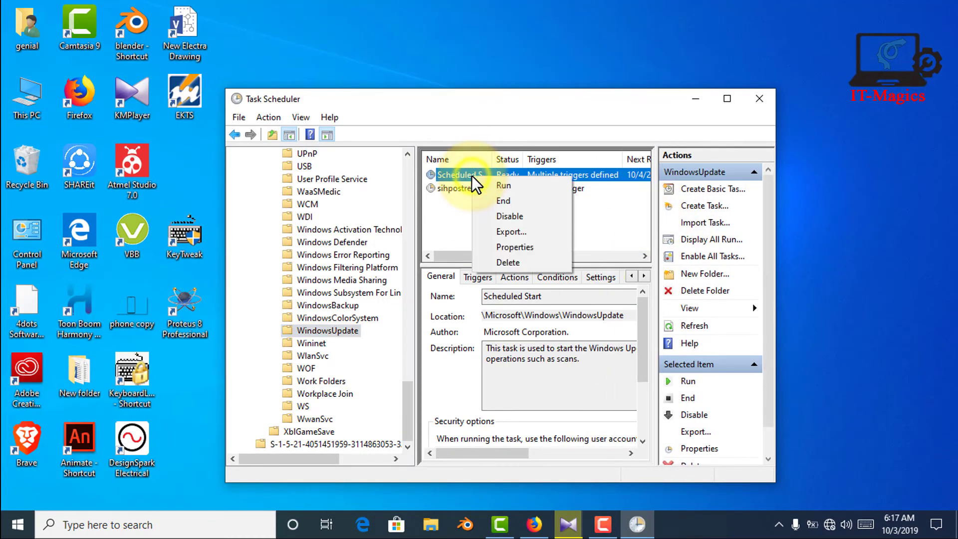
{"action": "left_click", "coordinate": [500, 220]}
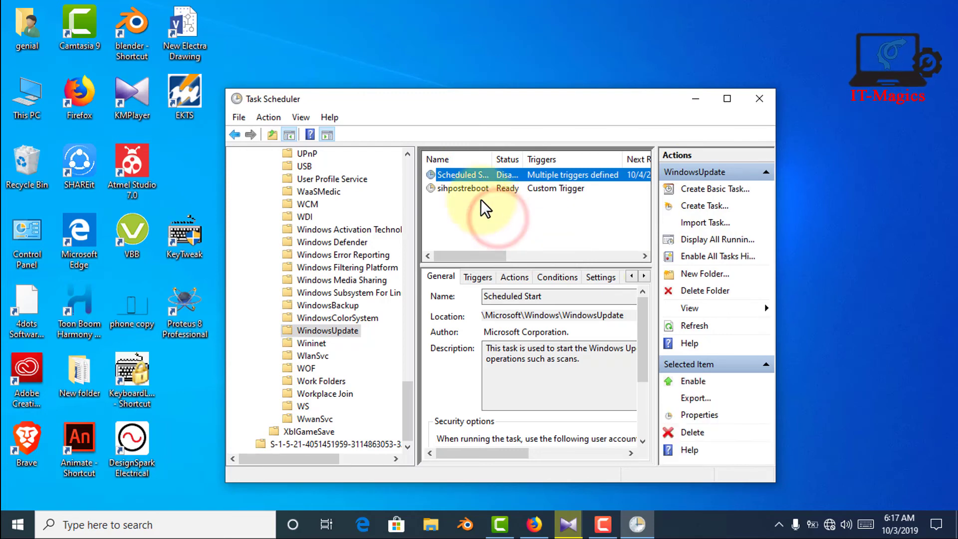
Step: Try to disable sihpostreboot and dismiss the no-permission error
{"action": "left_click", "coordinate": [468, 188]}
{"action": "right_click", "coordinate": [468, 189]}
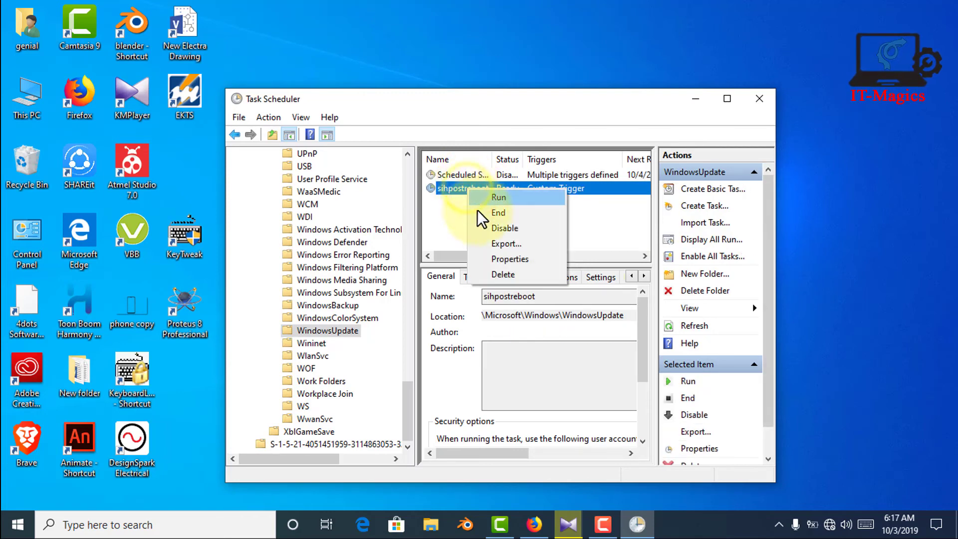
{"action": "left_click", "coordinate": [488, 228]}
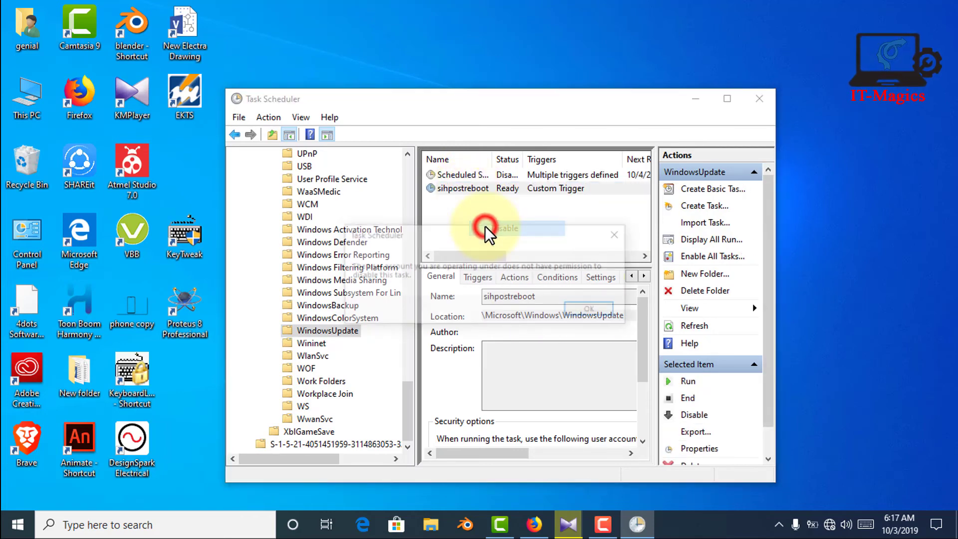
{"action": "left_click", "coordinate": [591, 314]}
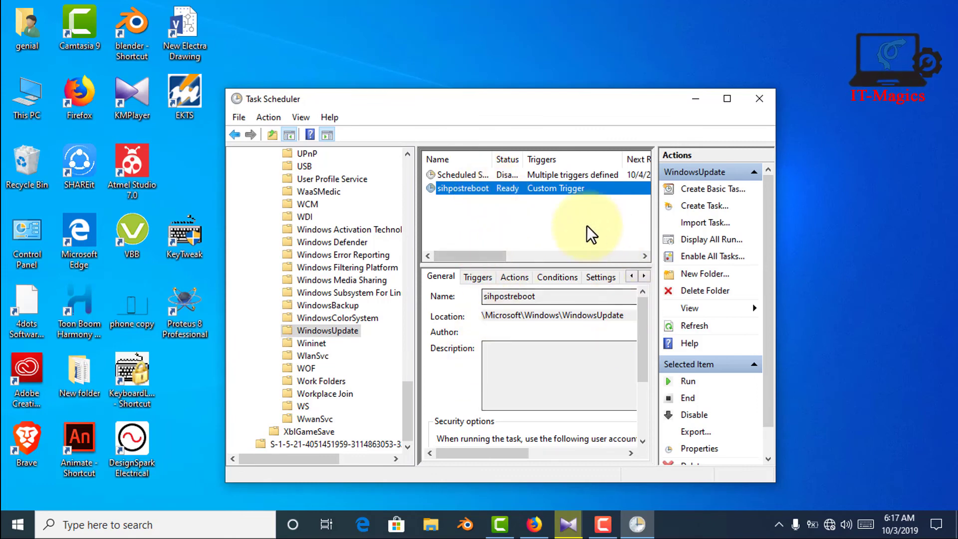
Step: Close the Task Scheduler window
{"action": "left_click", "coordinate": [760, 100]}
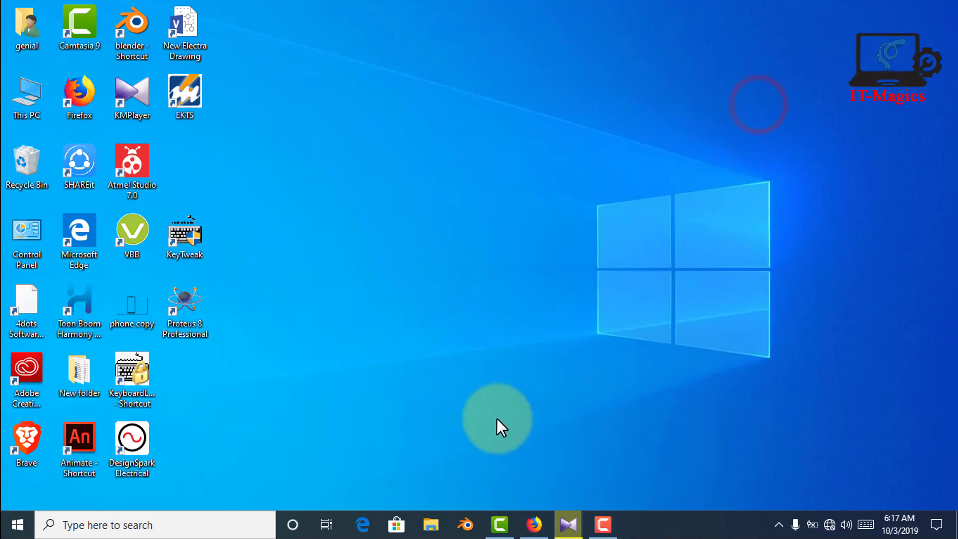